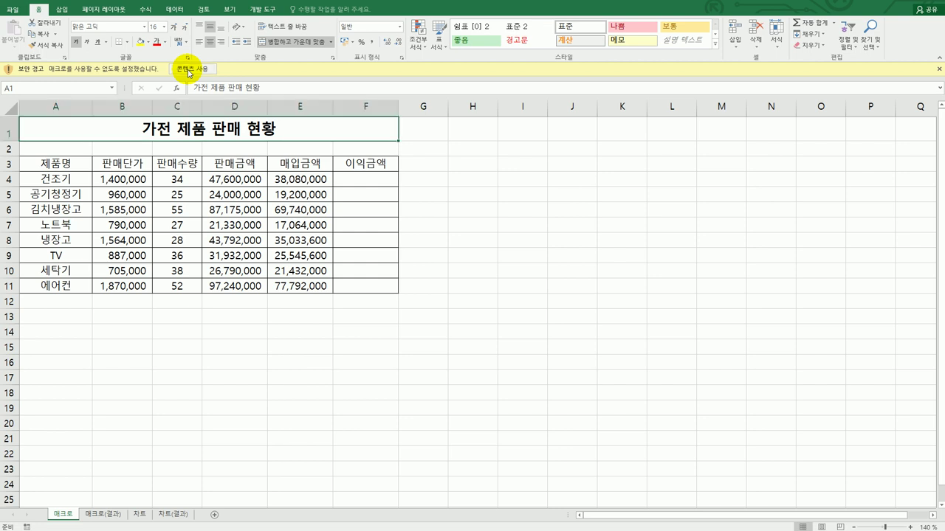
Step: Enable the workbook's blocked macro content
click(189, 69)
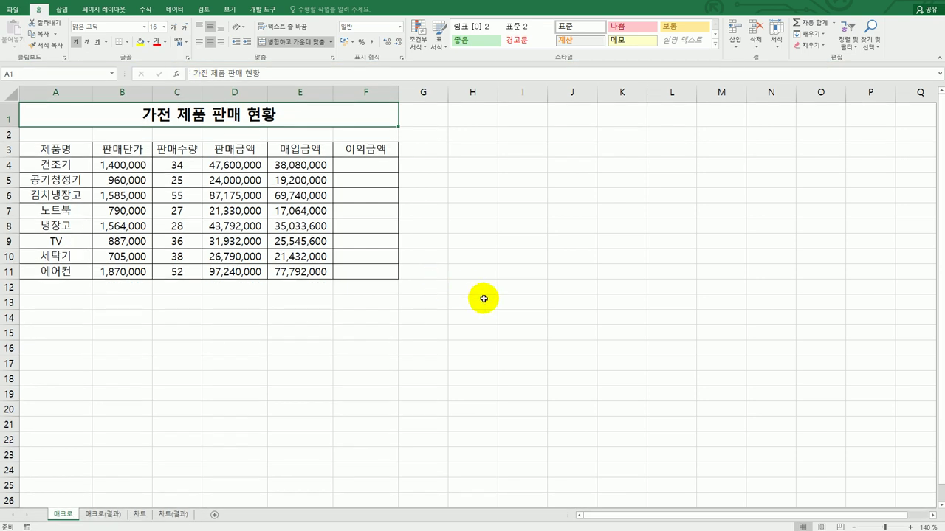
click(483, 299)
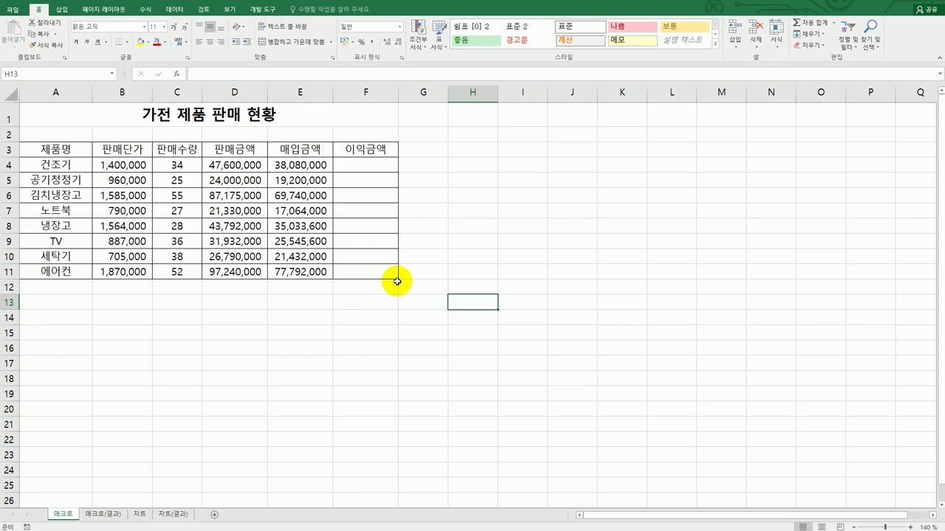
click(432, 253)
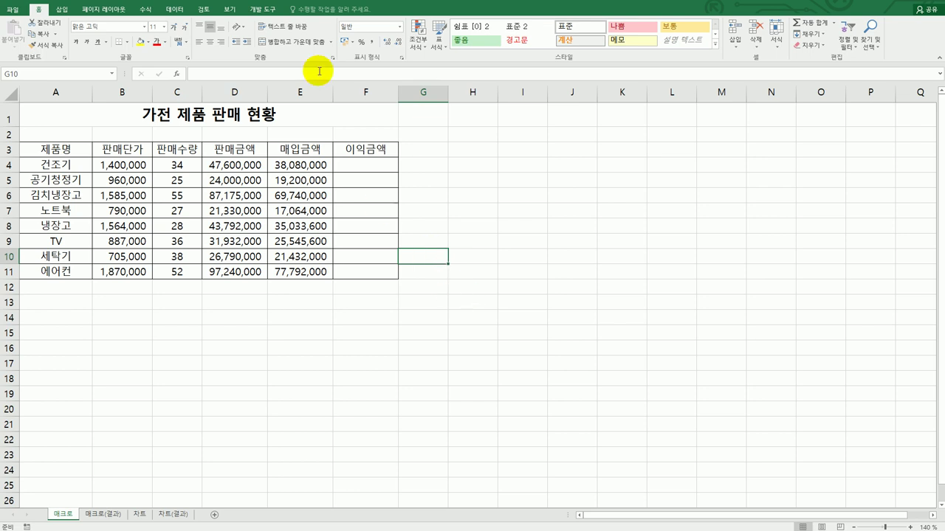
Step: Insert a form control button covering cells B13:C14 below the sales table
click(267, 9)
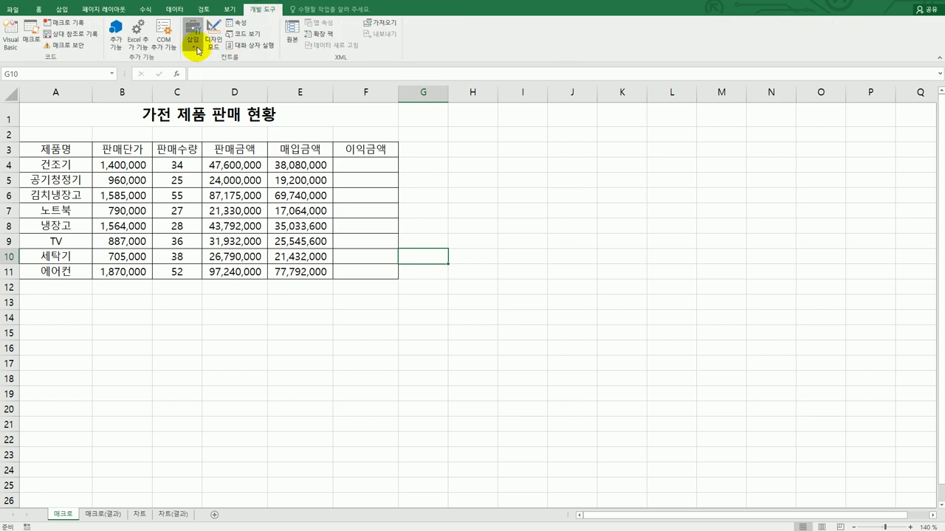
click(197, 49)
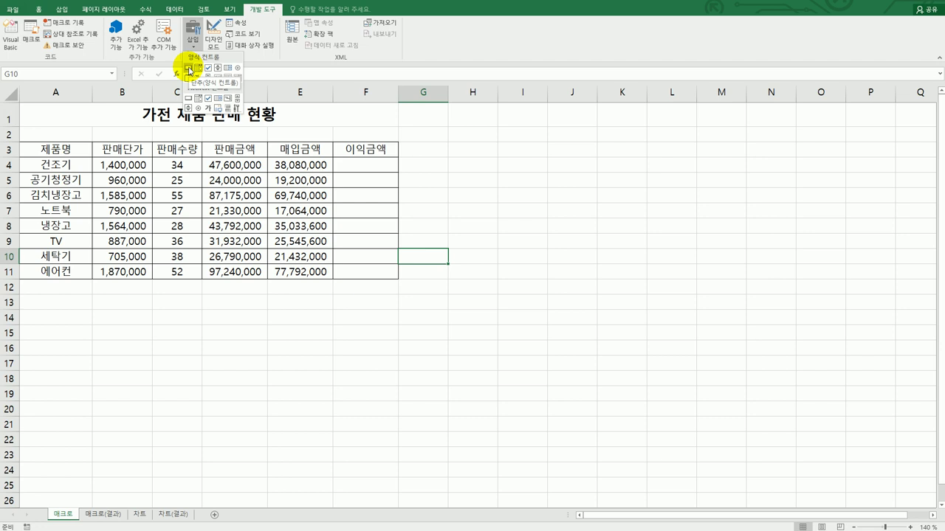
click(190, 70)
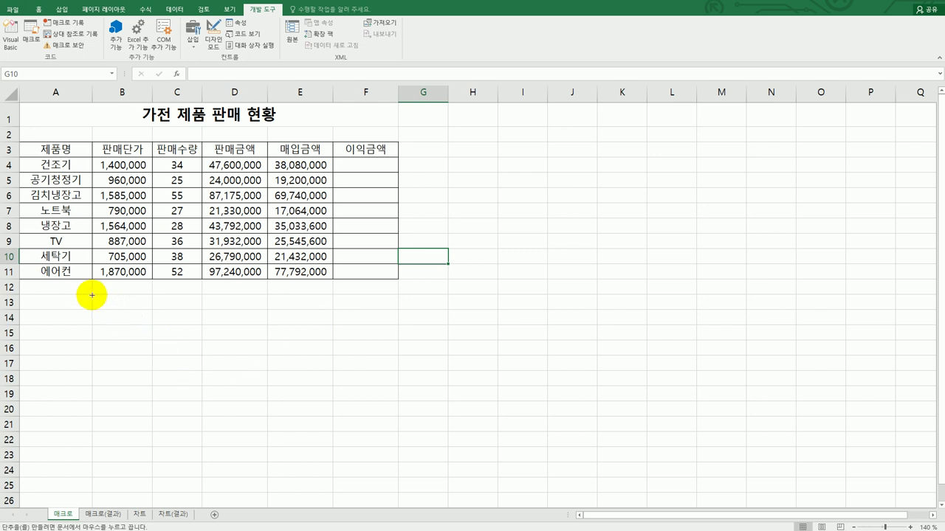
drag(92, 295, 186, 322)
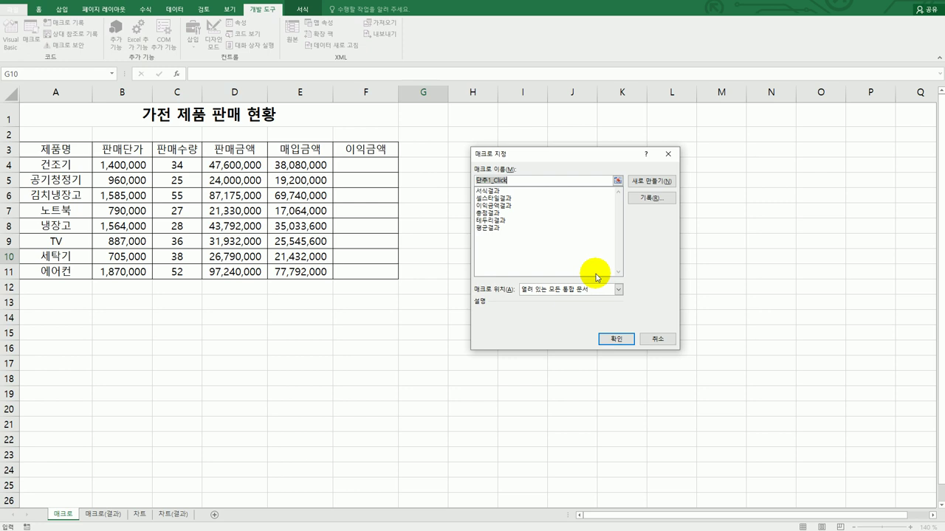
Step: Start recording a new macro named 이익금액 for the button, stored in the current workbook
key(BackSpace)
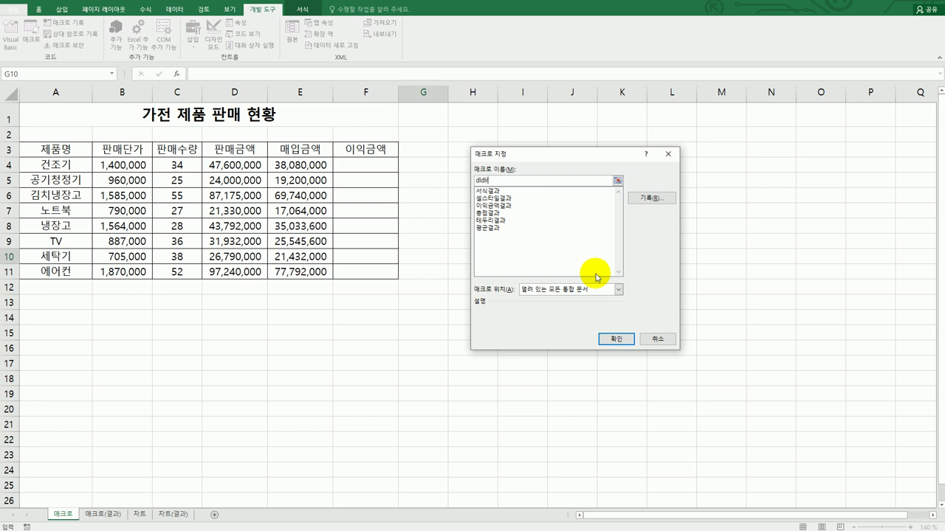
text(dldl)
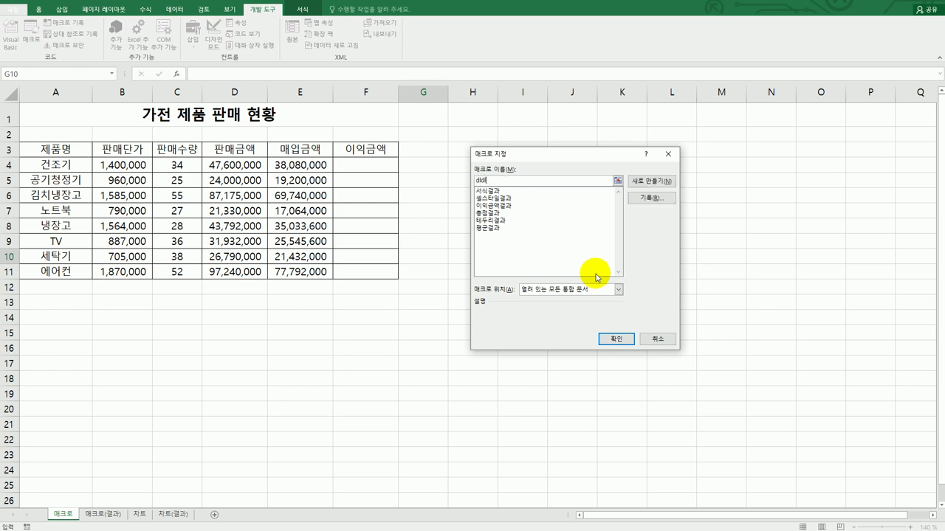
key(BackSpace)
key(BackSpace)
key(BackSpace)
key(BackSpace)
text(이익금액)
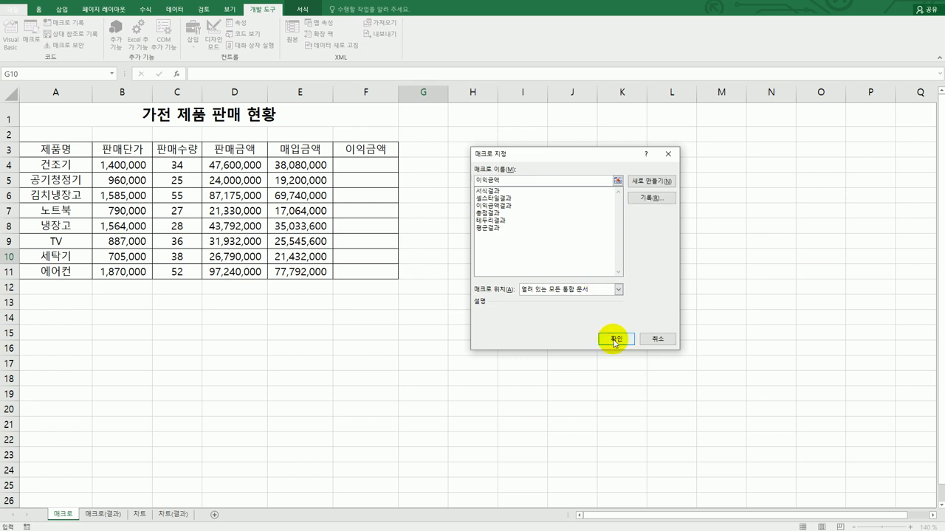
click(654, 198)
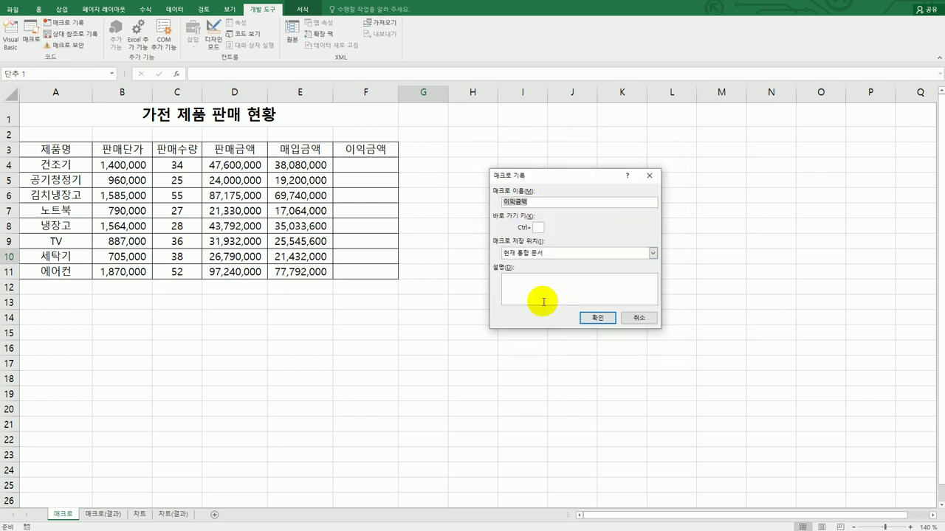
click(592, 320)
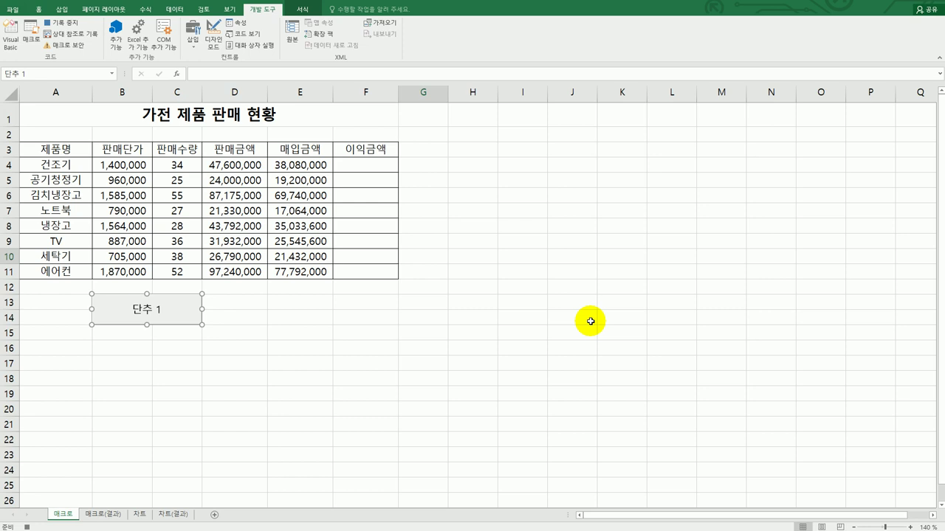
Step: Enter the formula =D4-E4 in the first 이익금액 cell, F4
click(388, 167)
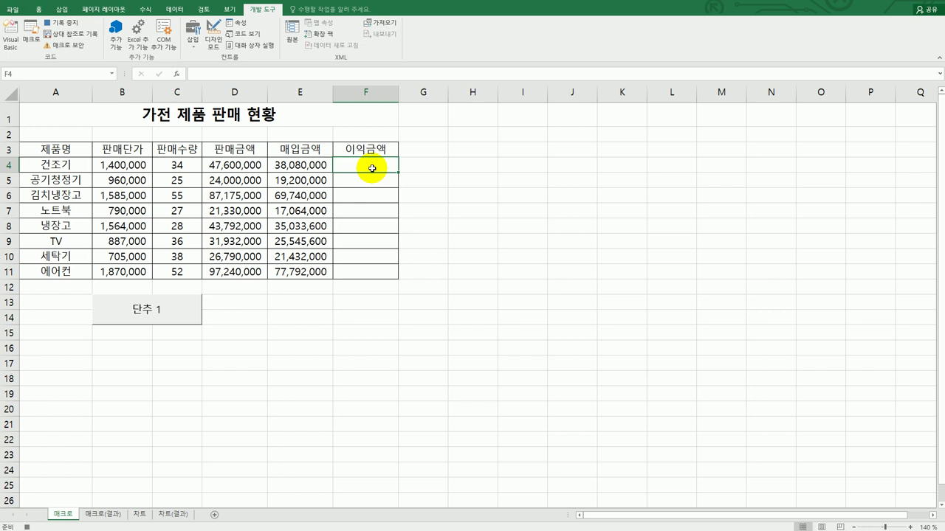
text(=)
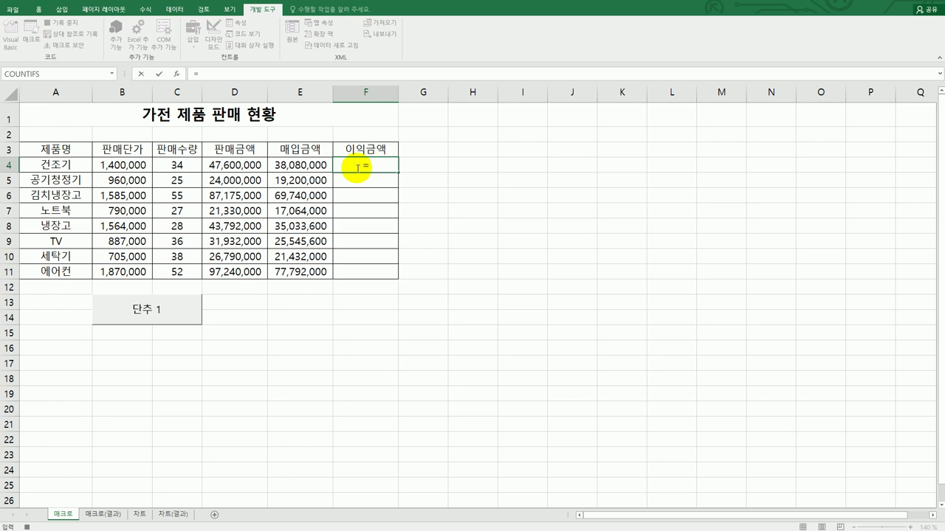
click(259, 163)
text(-)
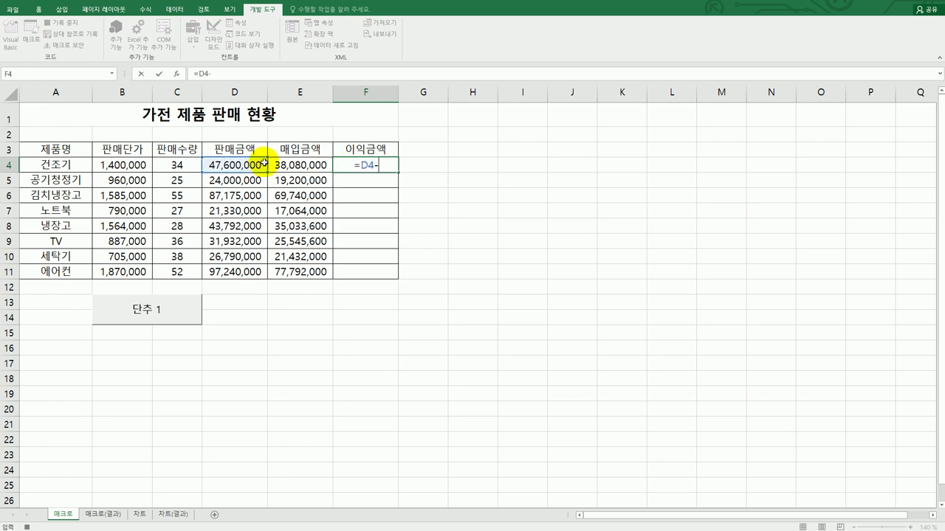
click(286, 165)
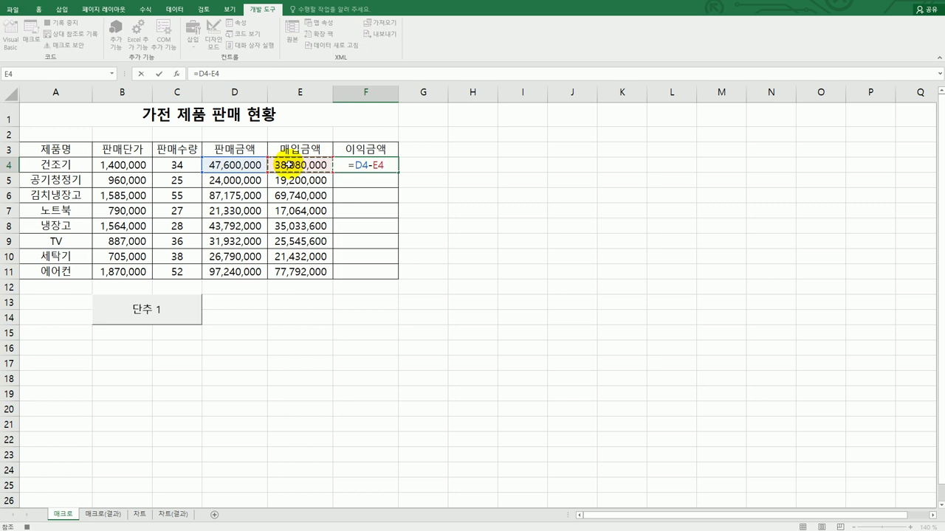
key(Return)
Step: Fill the F4 profit formula down through F11 and stop recording the macro
click(384, 169)
drag(398, 174, 388, 280)
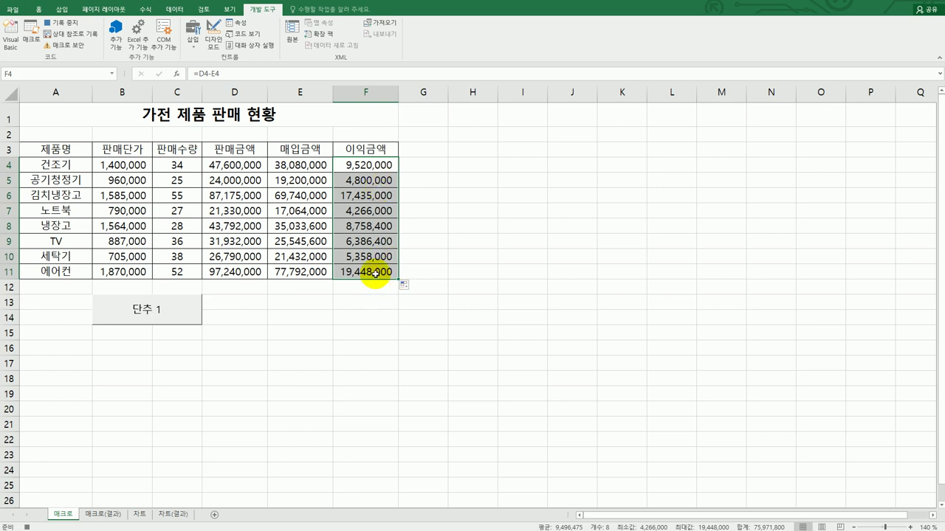
click(376, 273)
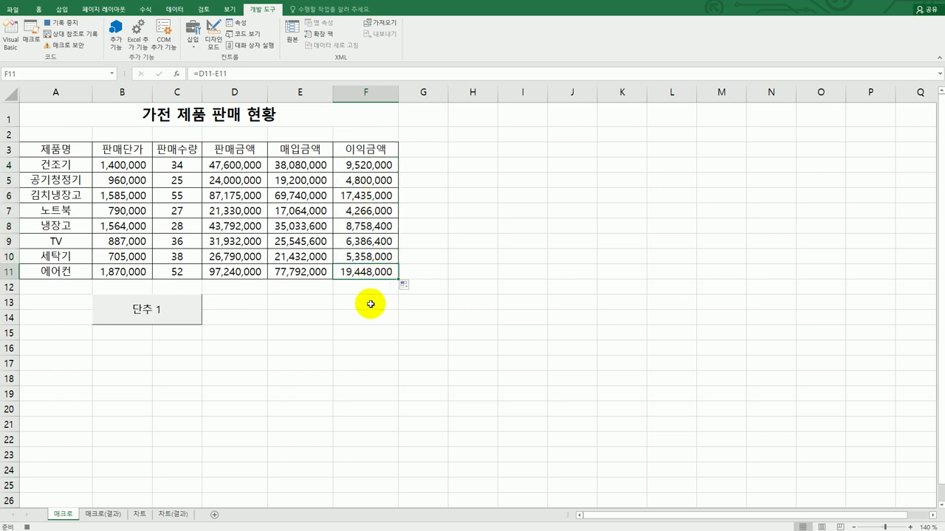
click(65, 23)
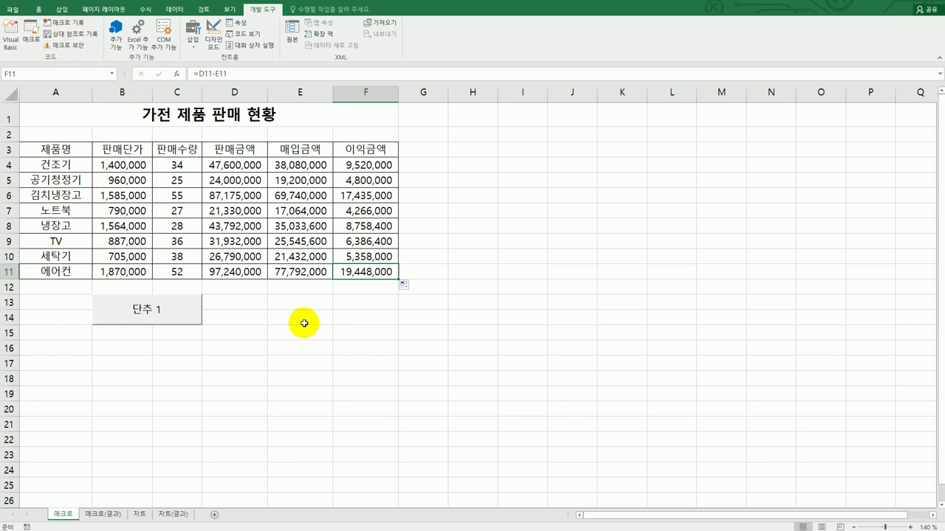
Step: Change the form button's label text to 이익금액
right_click(153, 304)
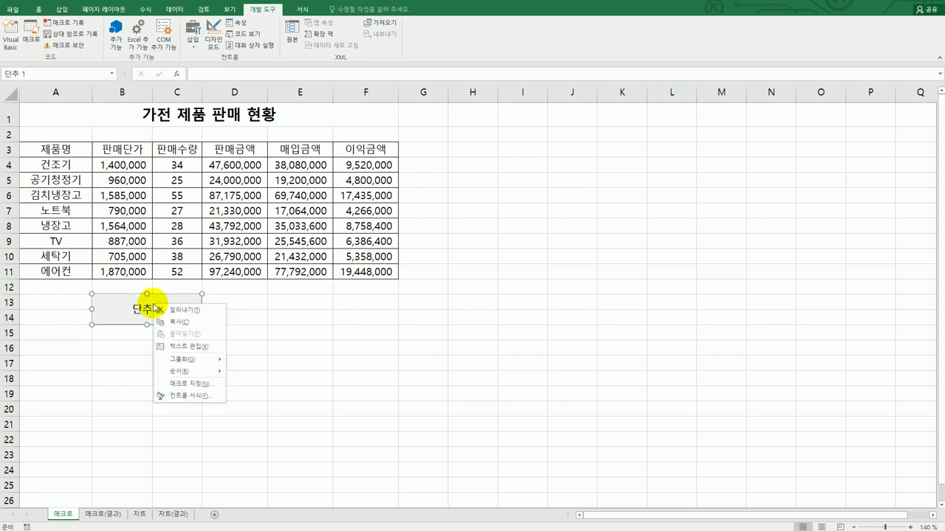
click(191, 347)
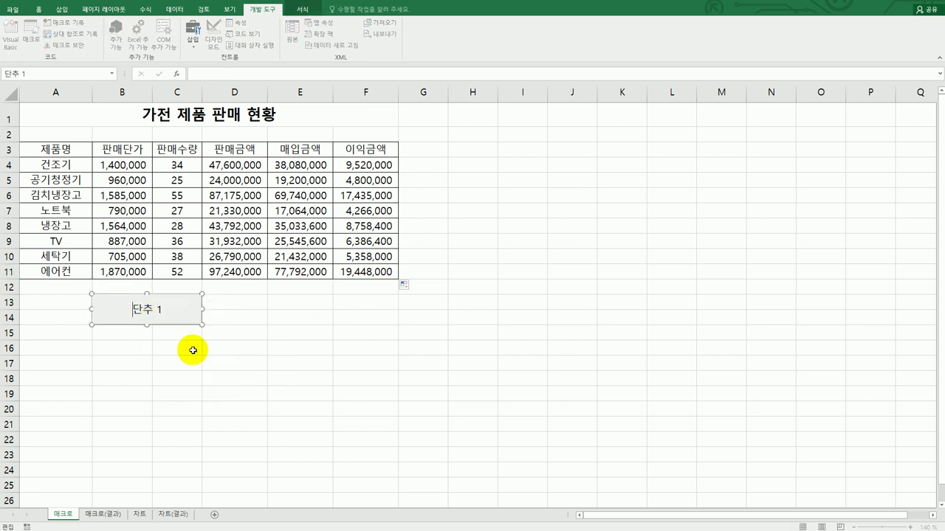
key(ctrl+a)
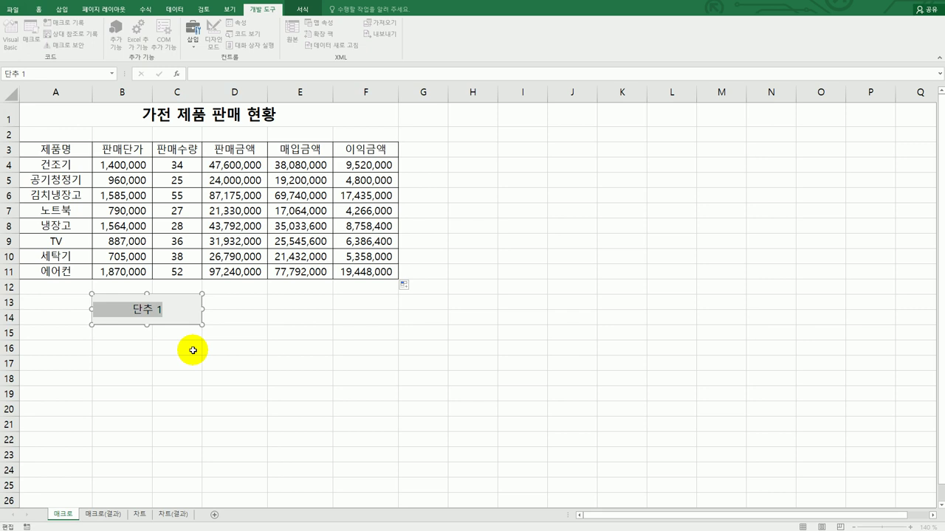
text(이이그)
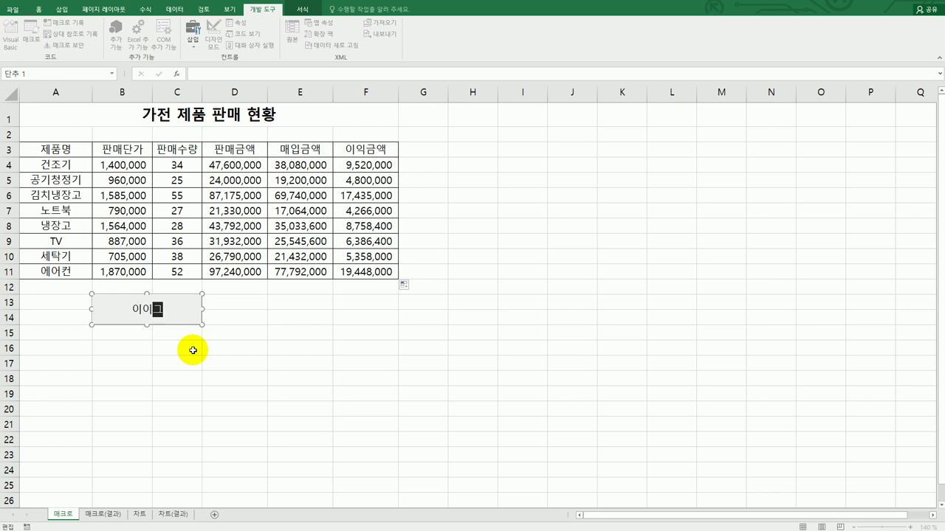
key(BackSpace)
key(BackSpace)
text(익금액)
click(193, 351)
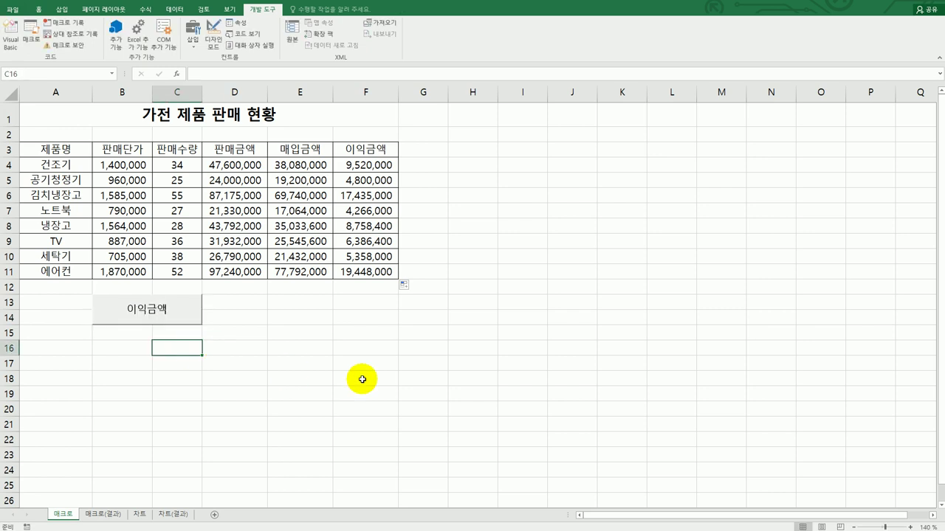
click(362, 380)
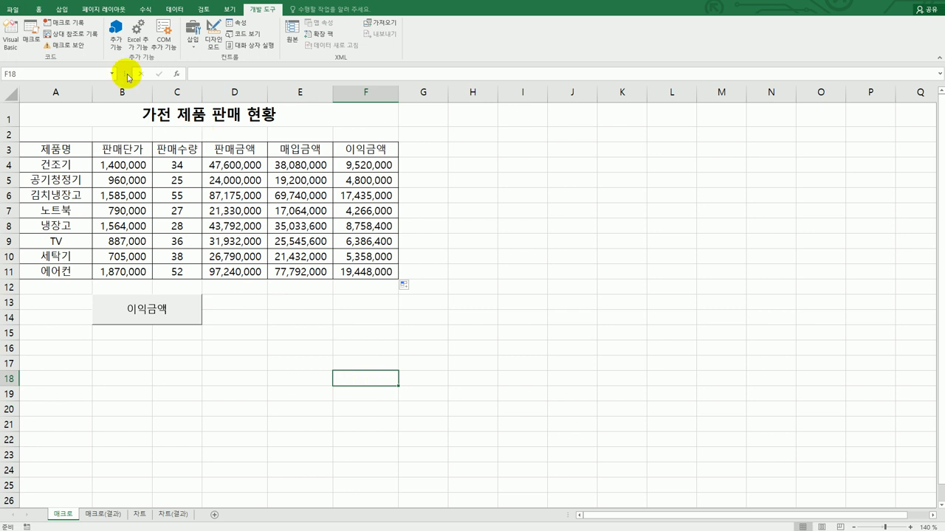
Step: Draw a rounded rectangle over E13:F14, about 1.17 cm high and 5.03 cm wide, and label it 셀스타일
click(61, 9)
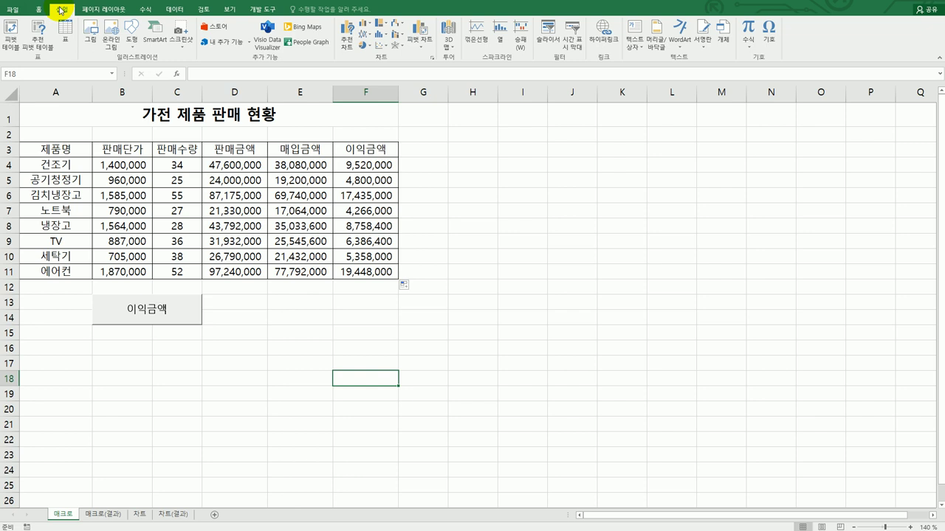
click(132, 42)
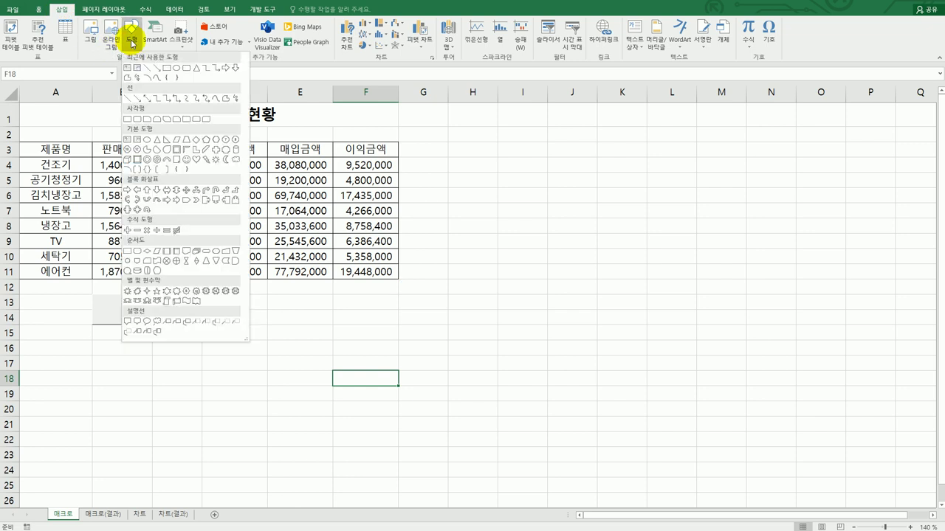
click(136, 121)
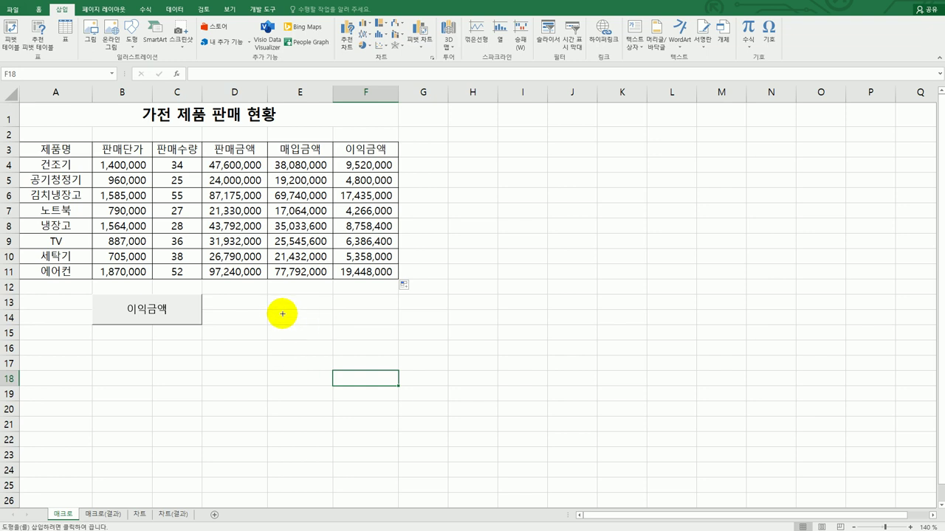
drag(269, 294, 382, 324)
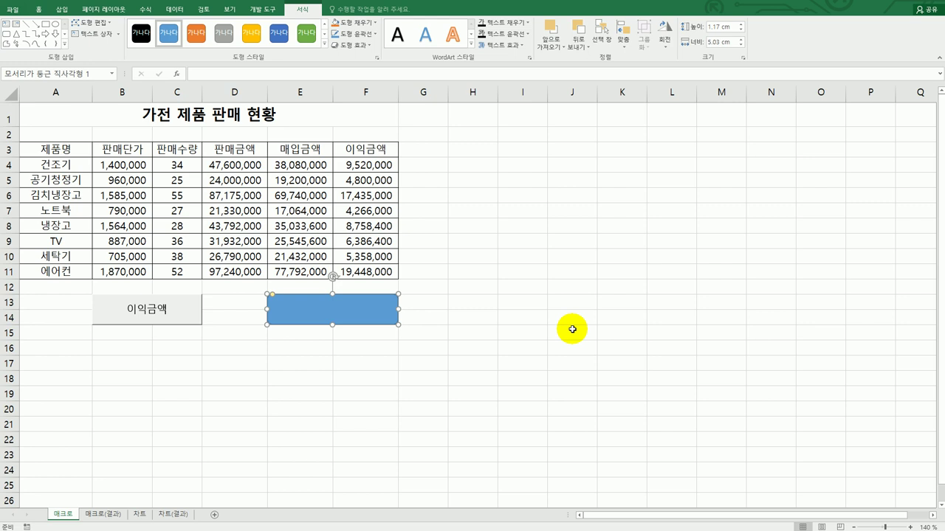
text(셀스타일)
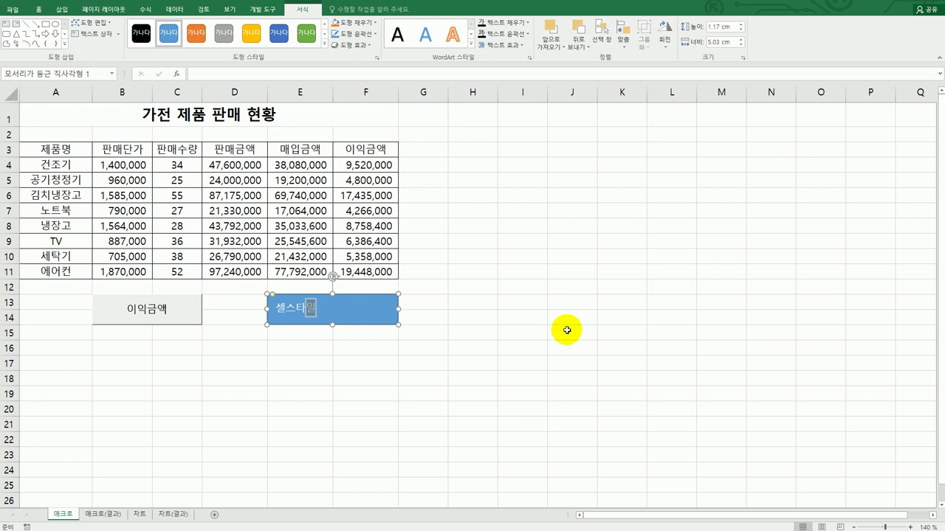
click(567, 330)
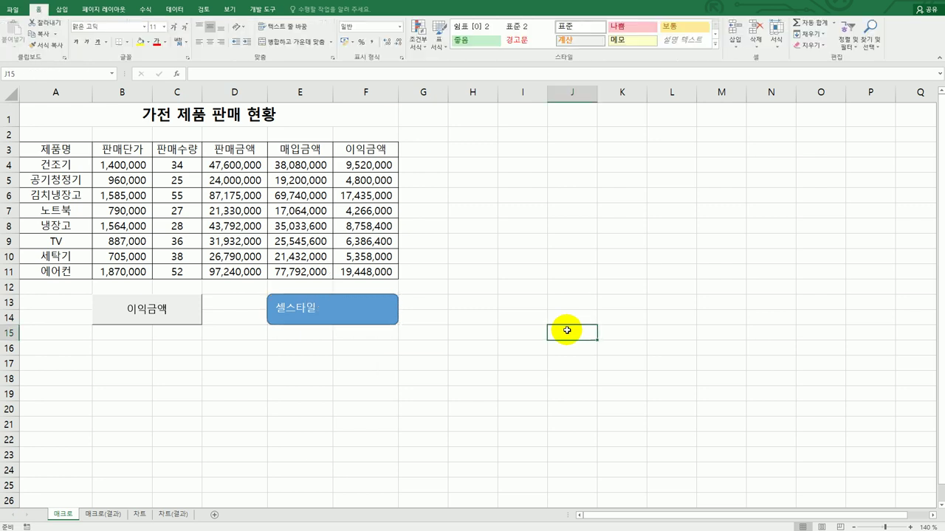
Step: Assign a new macro named 셀스타일 to the rounded rectangle and start recording it
click(356, 315)
right_click(360, 313)
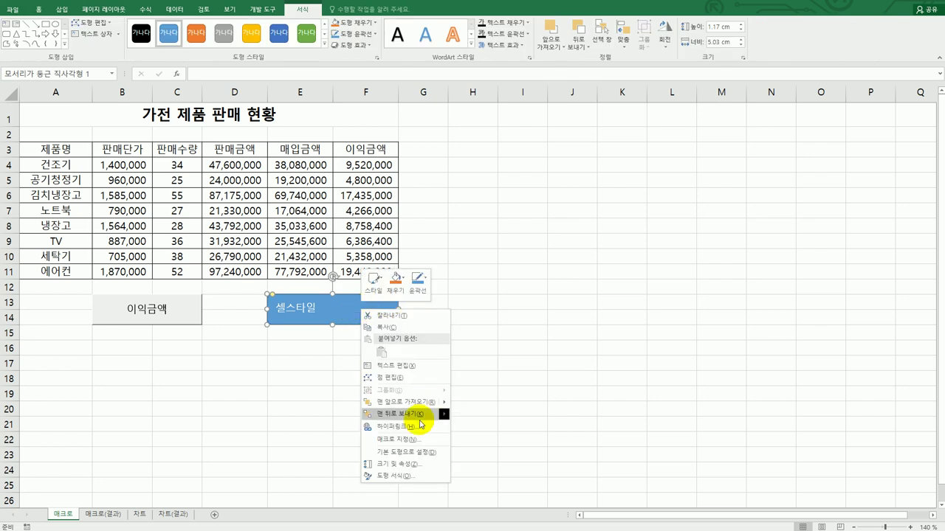
click(410, 440)
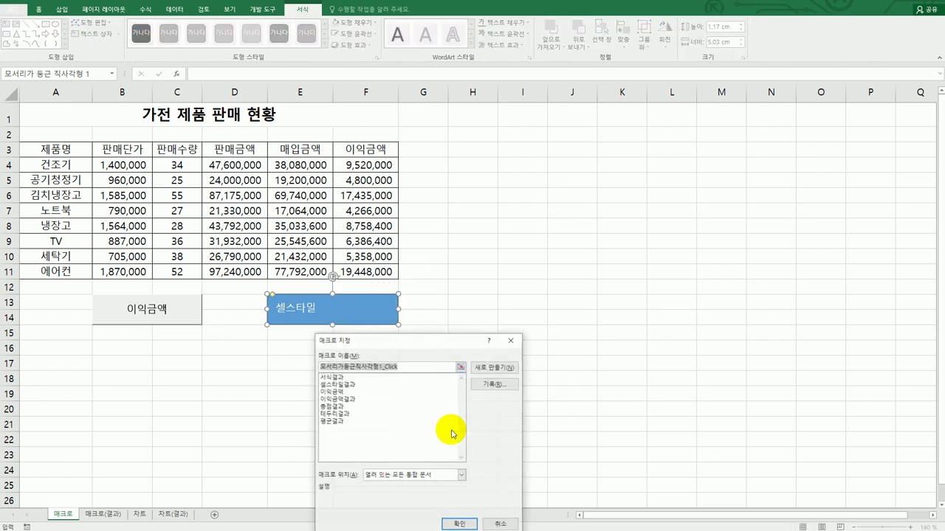
text(ㅅ)
text(셀스타일)
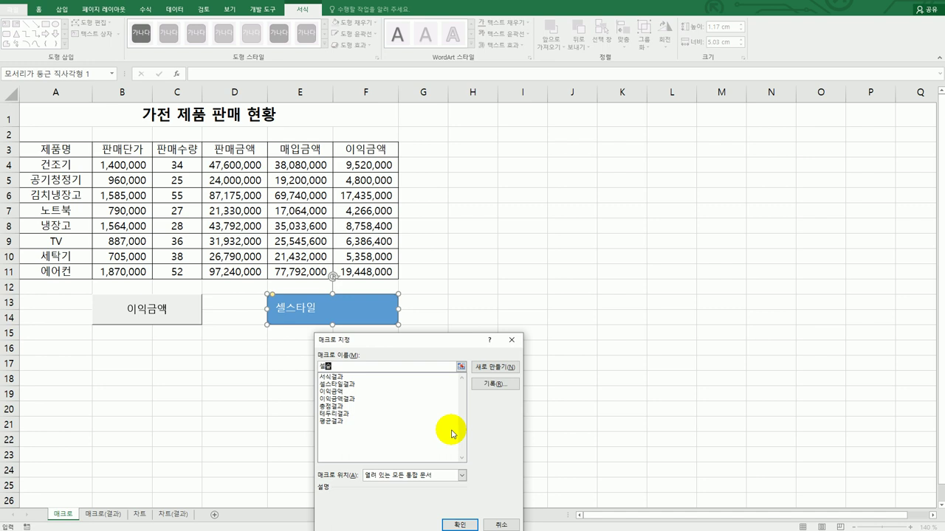
click(496, 385)
drag(446, 367, 541, 184)
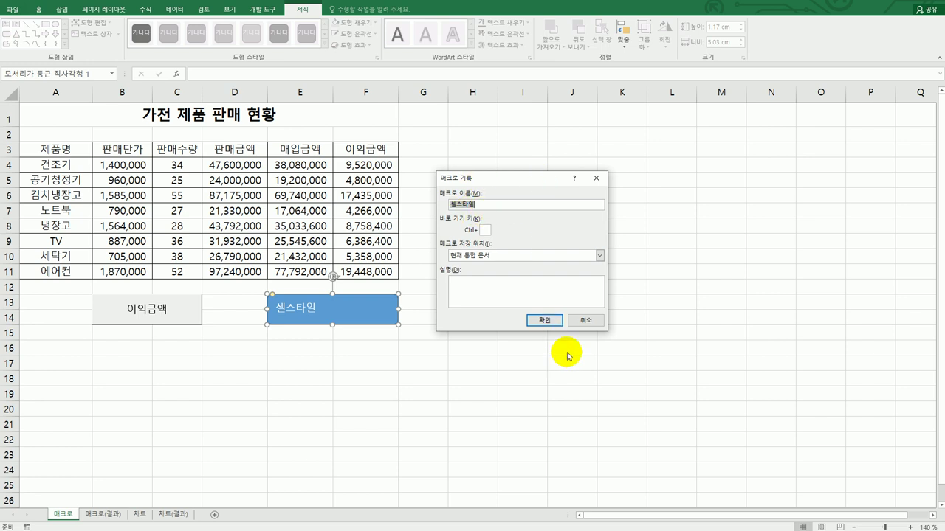
click(556, 322)
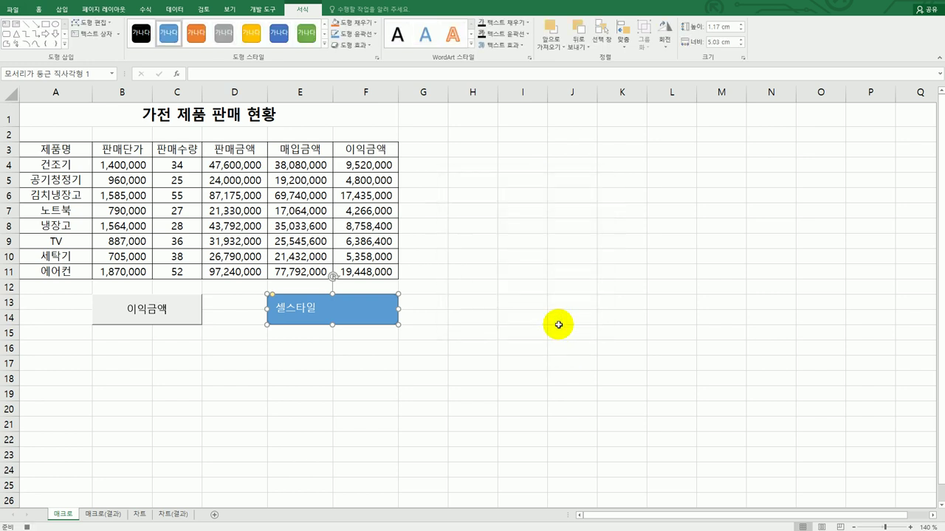
Step: Apply the 강조색1 cell style to the header cells A3:F3 and stop recording the macro
drag(55, 149, 353, 146)
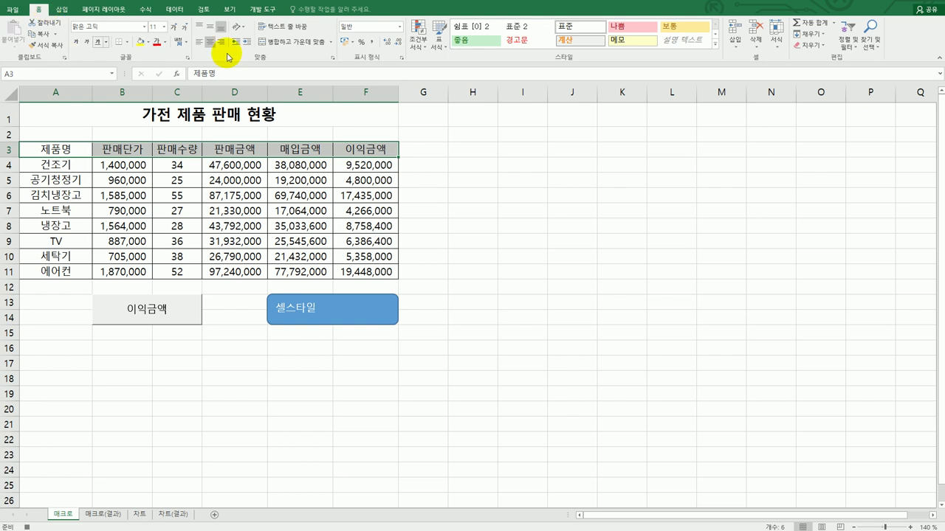
click(715, 46)
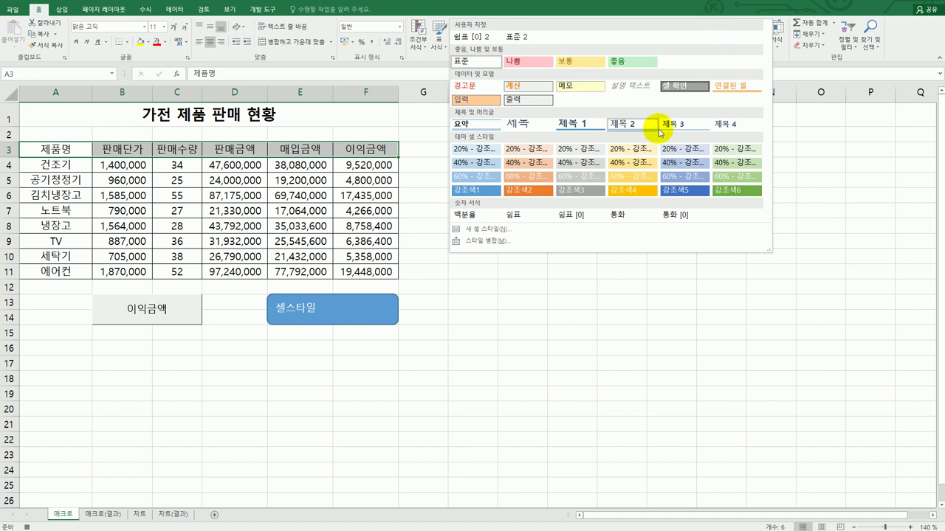
click(488, 193)
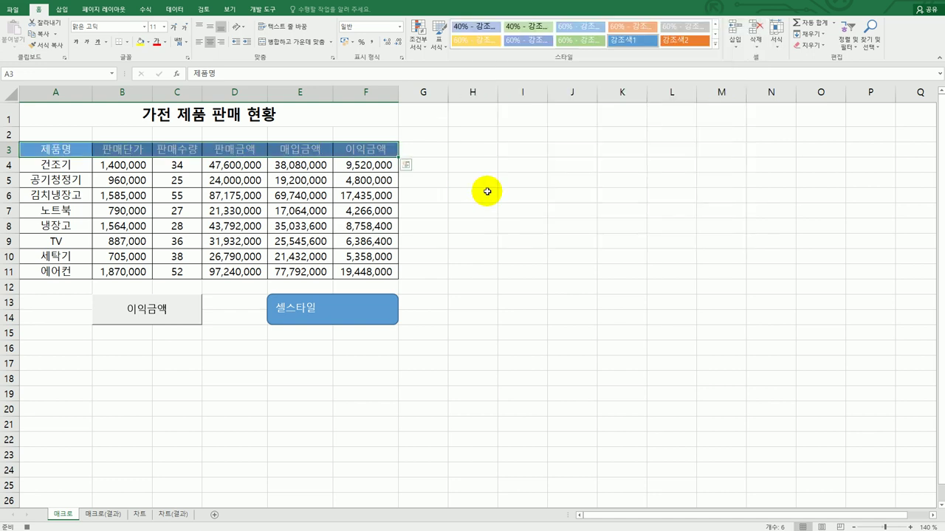
click(345, 153)
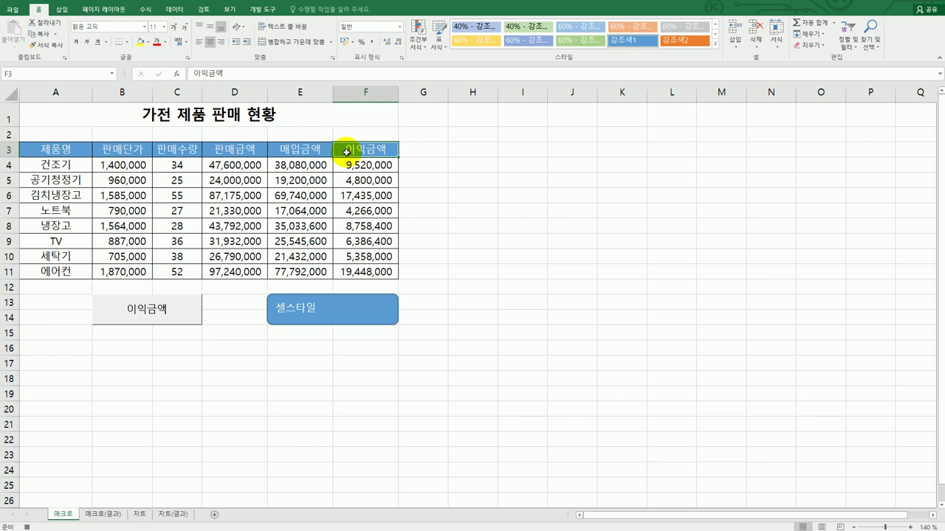
click(261, 11)
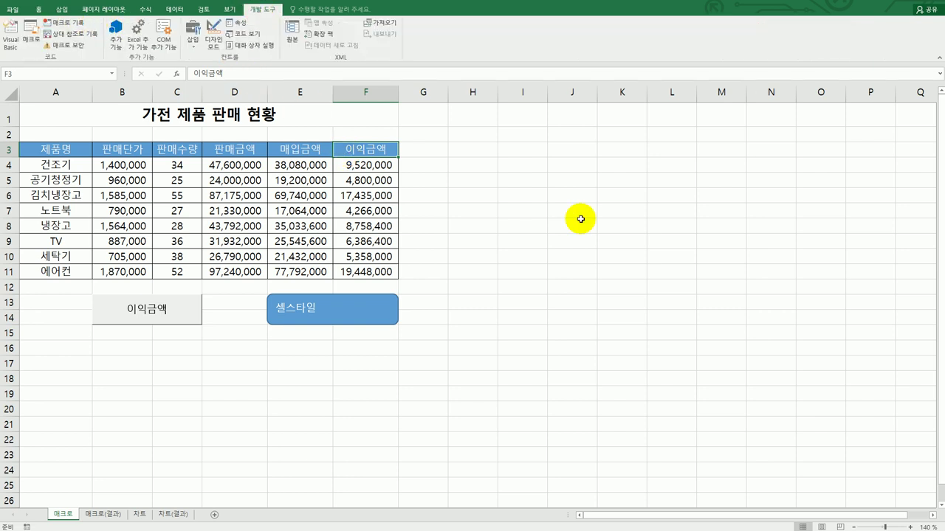
click(617, 229)
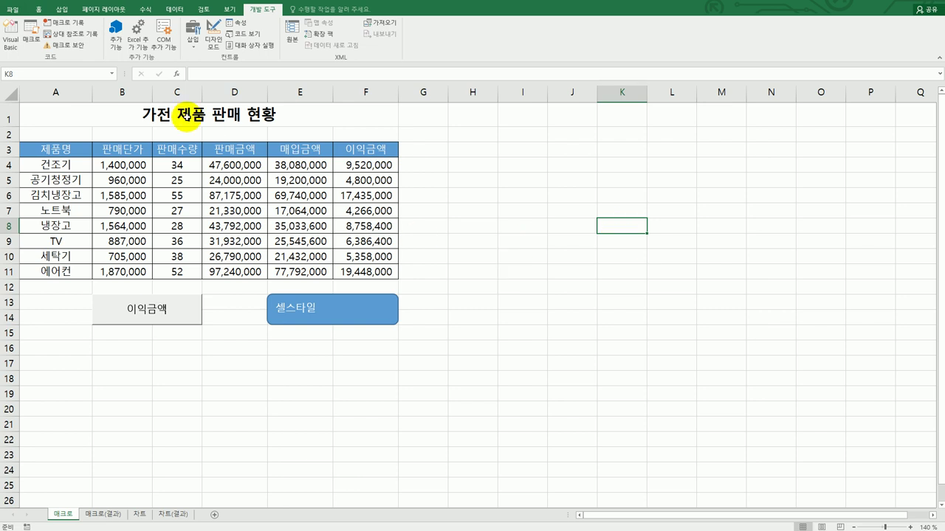
Step: Delete the 이익금액 macro from the workbook's macro list
click(34, 42)
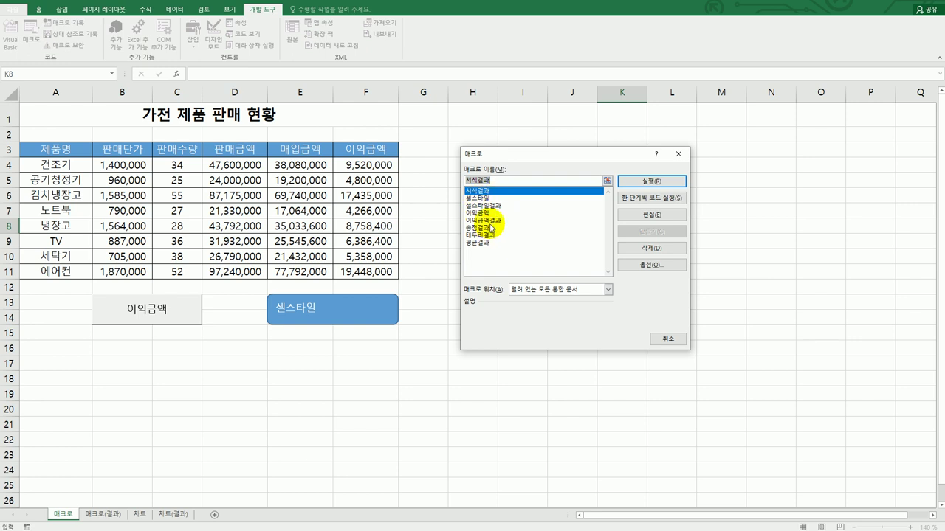
click(493, 213)
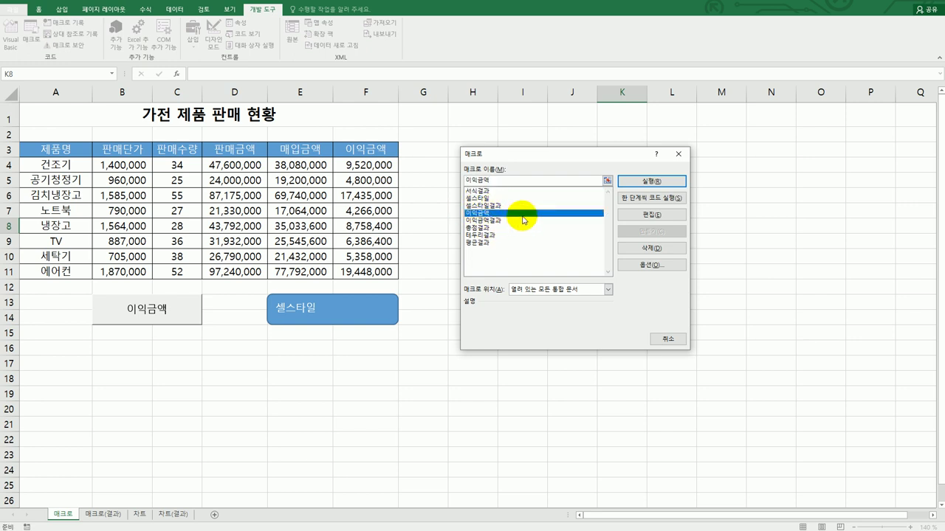
click(681, 251)
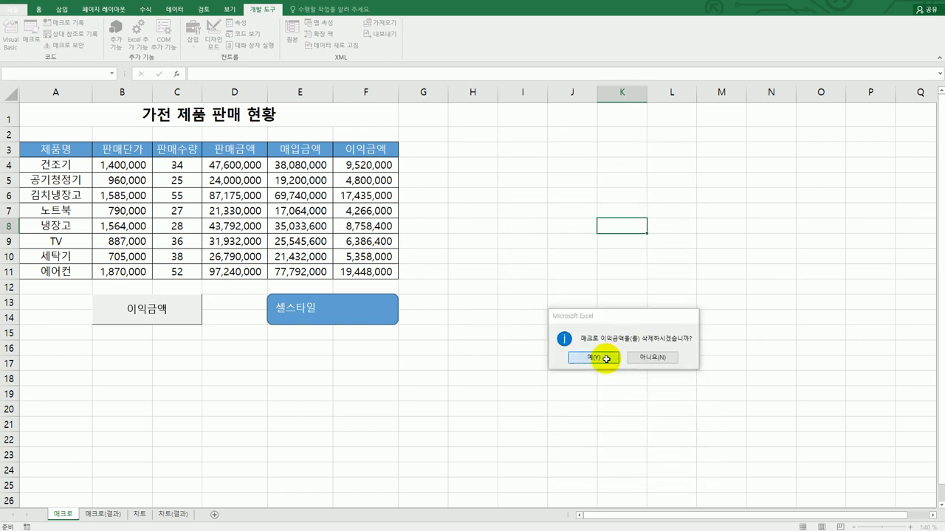
click(596, 358)
click(617, 302)
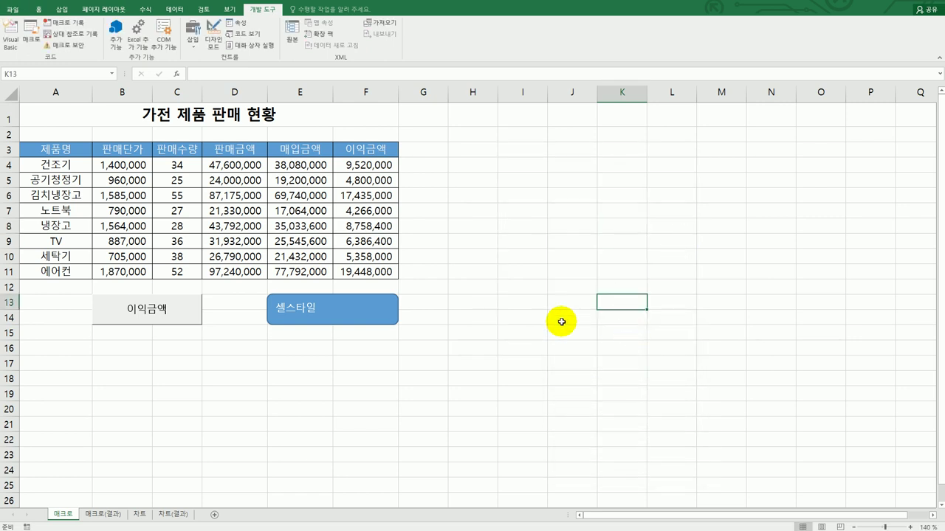
Step: Remove the 이익금액 form button from cells B13:C14 by cutting it
right_click(180, 321)
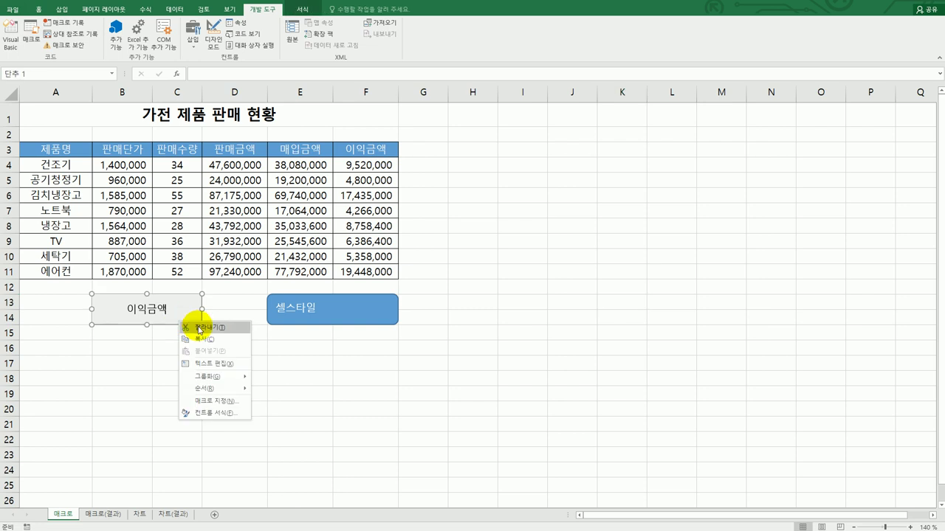
click(199, 330)
click(515, 365)
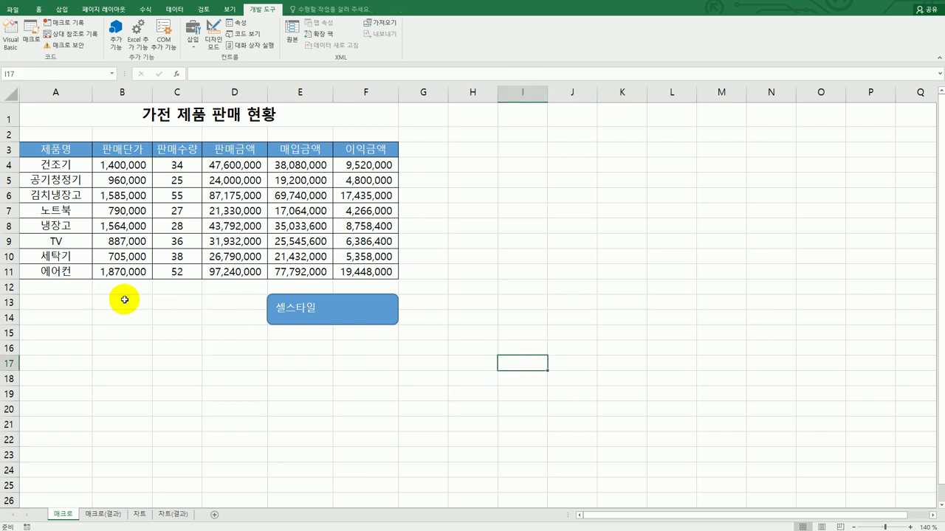
drag(125, 299, 175, 316)
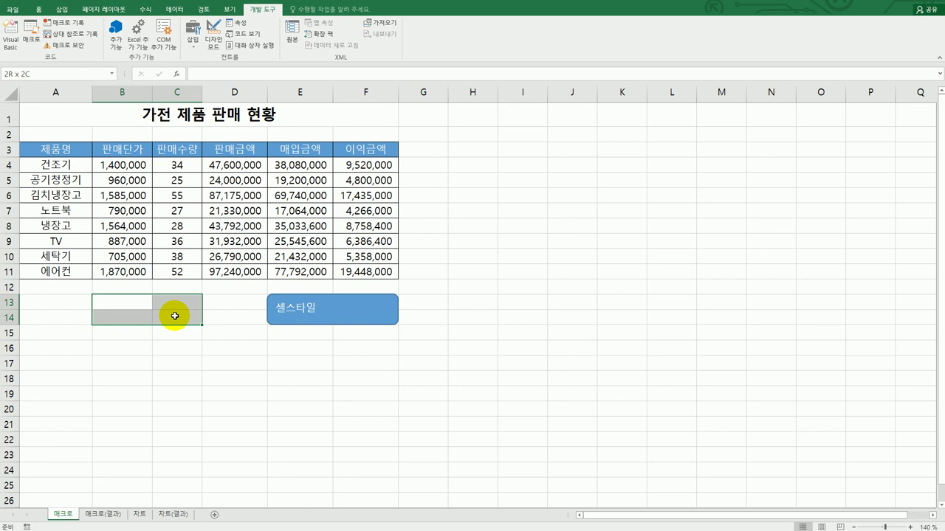
click(604, 318)
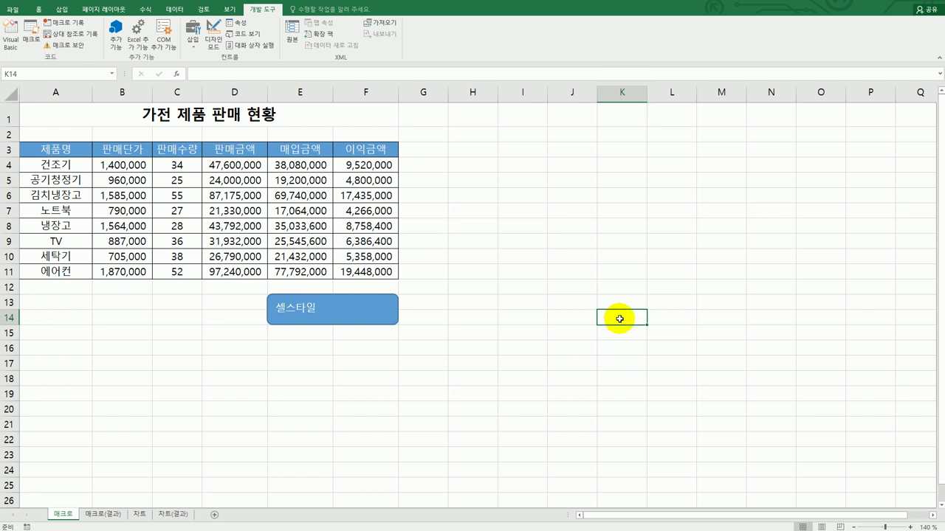
Step: Clear the profit formulas from F4:F11 in the 이익금액 column
drag(364, 164, 364, 278)
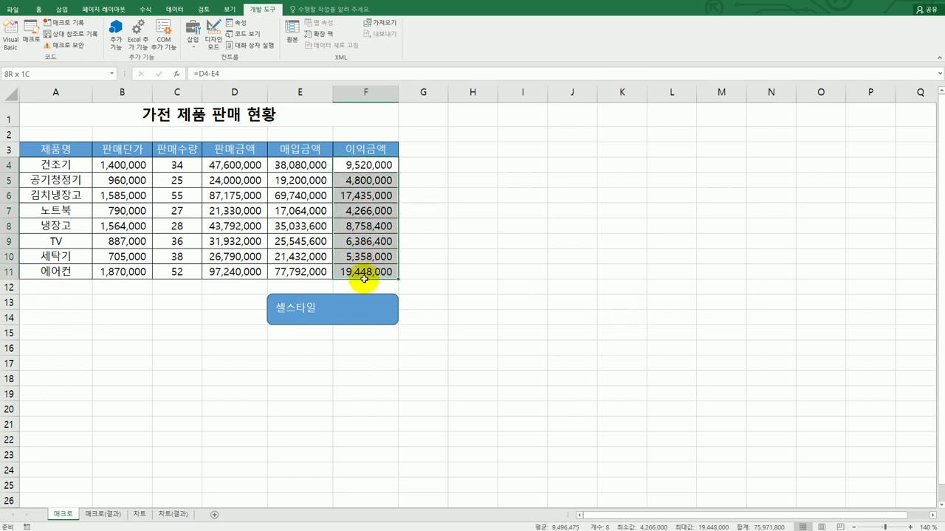
key(Delete)
click(642, 273)
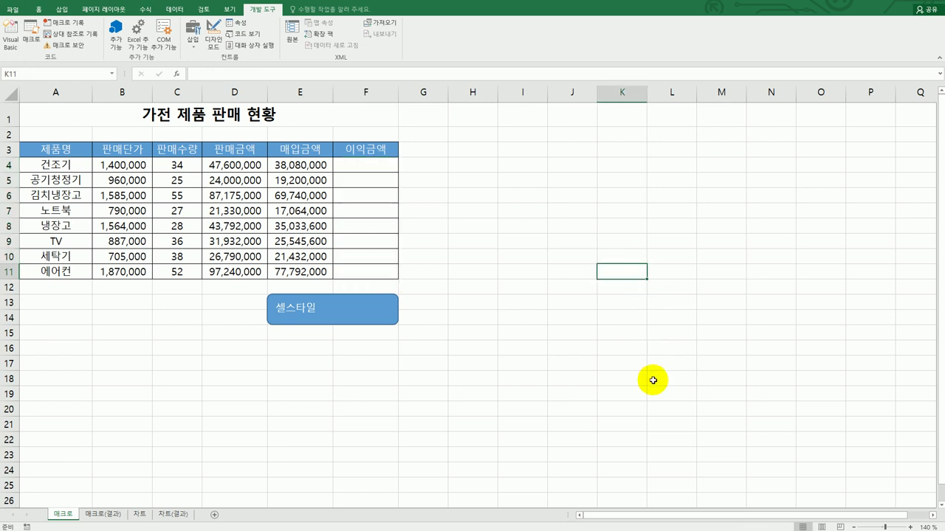
click(369, 166)
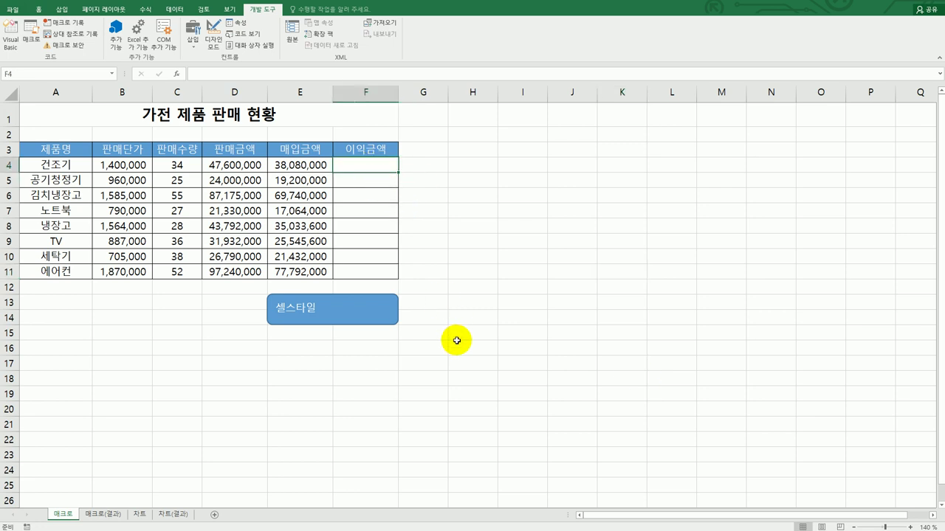
click(620, 286)
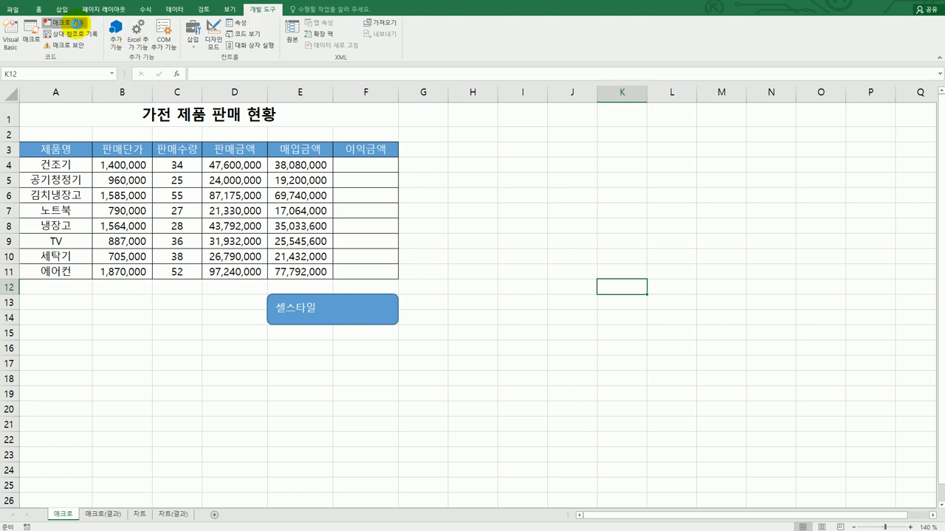
Step: Start recording a new macro named 이익금액 without attaching it to any button
click(66, 22)
text(이익금)
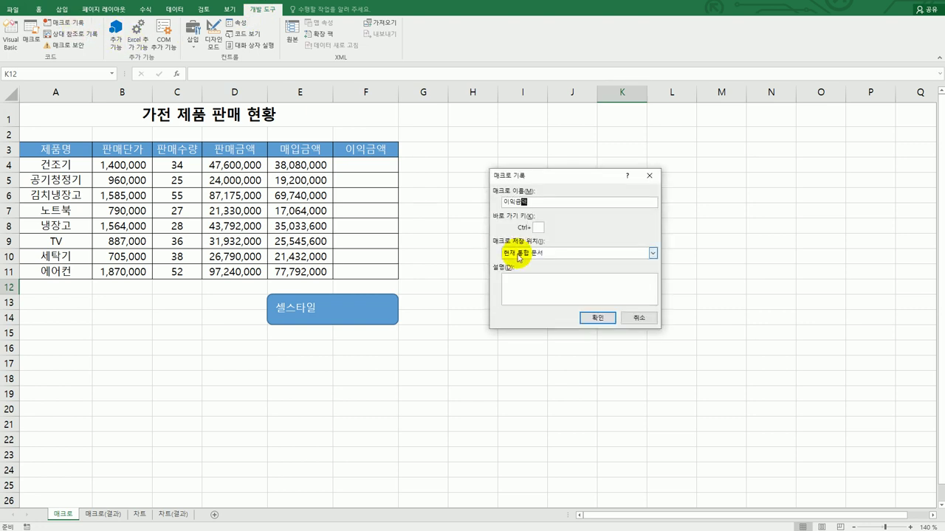
text(액)
click(600, 319)
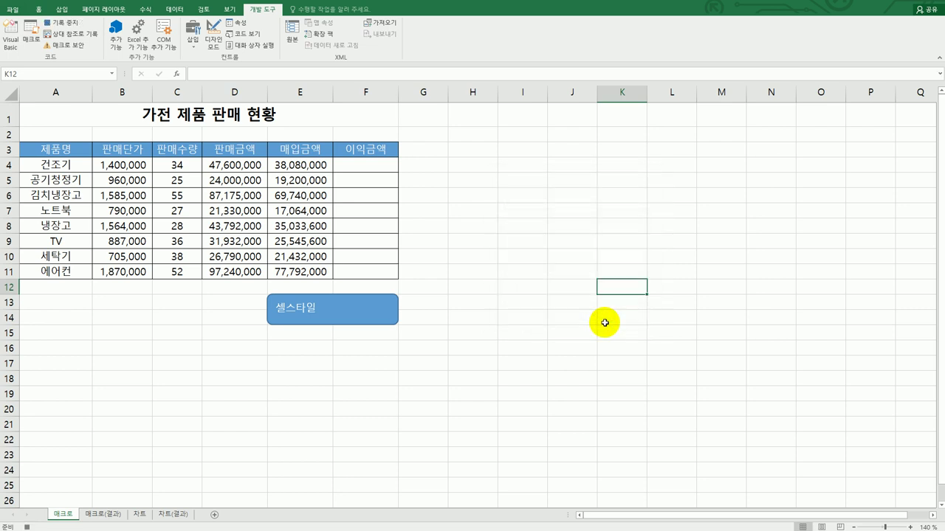
Step: Enter the formula =D4-E4 in cell F4 to calculate the first product's profit
click(361, 166)
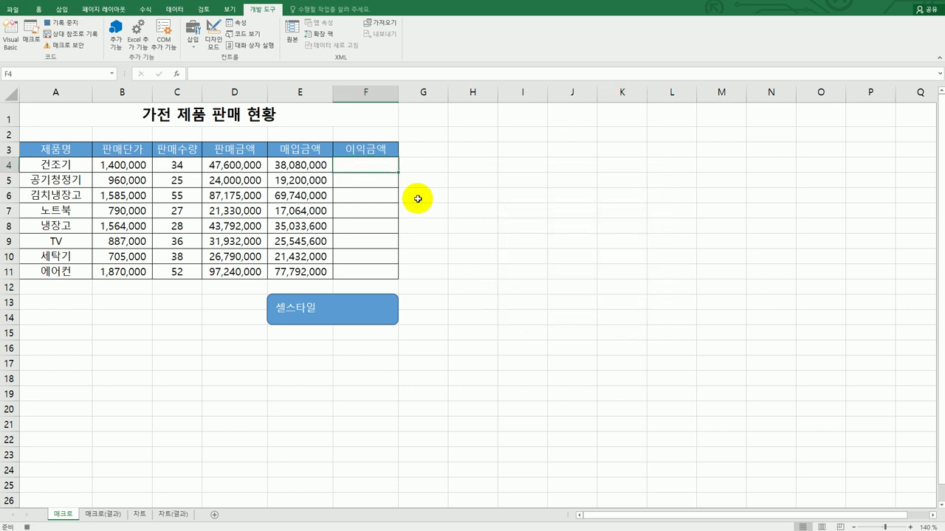
text(=)
click(244, 165)
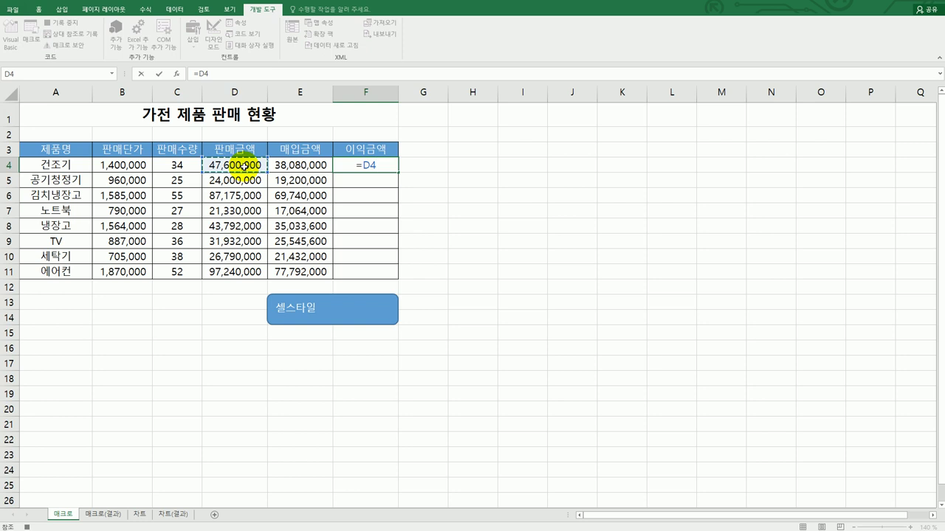
text(-)
click(328, 173)
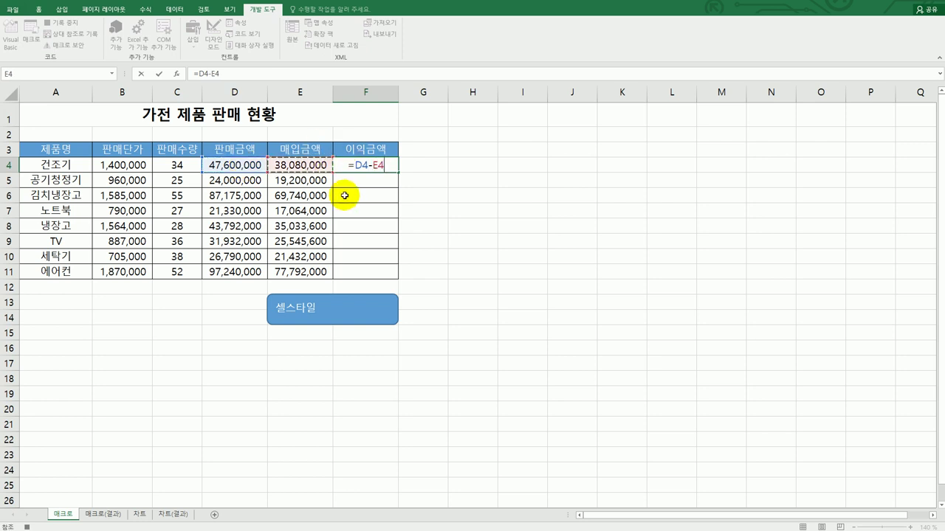
key(Return)
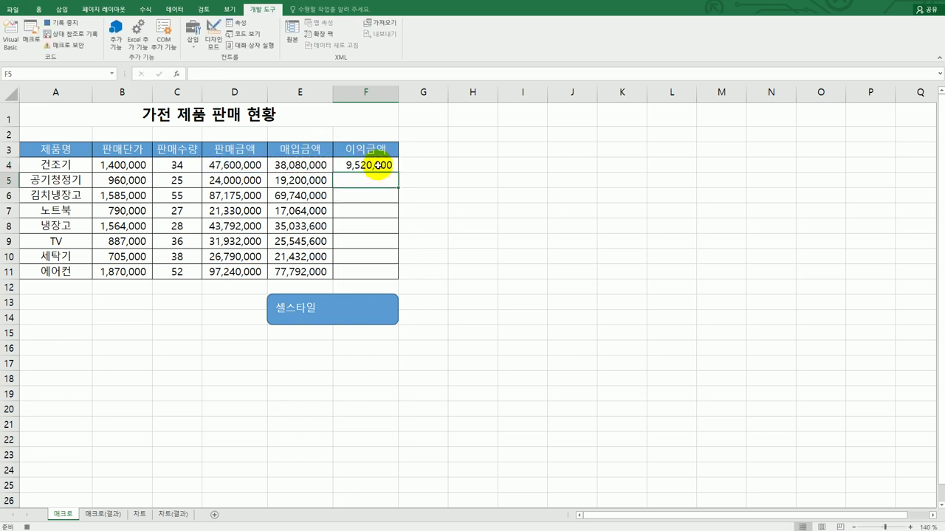
Step: Copy the F4 profit formula down to F11 and stop the 이익금액 macro recording
click(377, 166)
drag(397, 173, 387, 279)
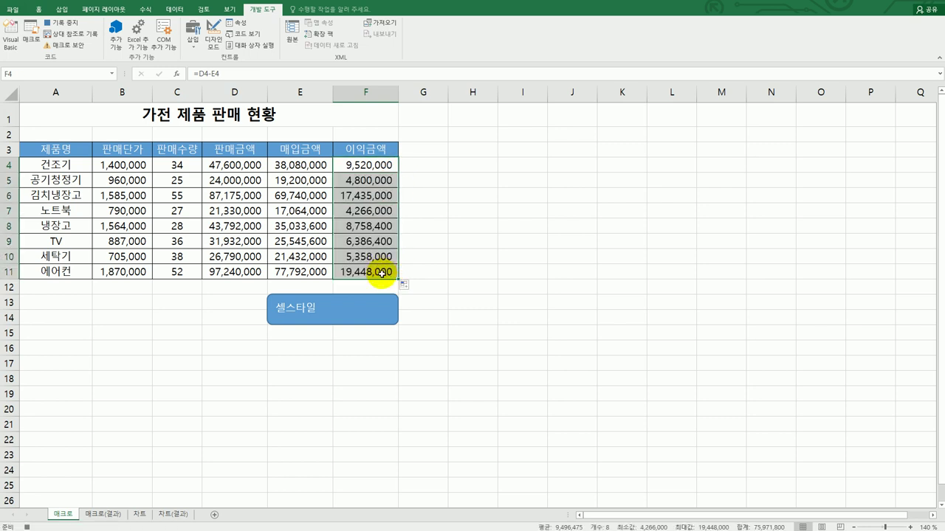
click(381, 273)
click(77, 27)
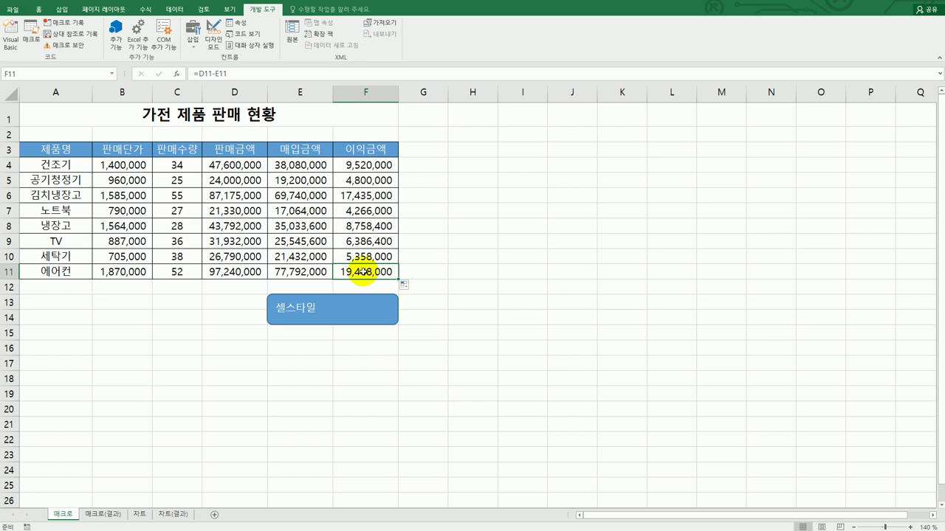
Step: Draw a form-control button over B13:C14 and assign the 이익금액 macro to it
click(192, 36)
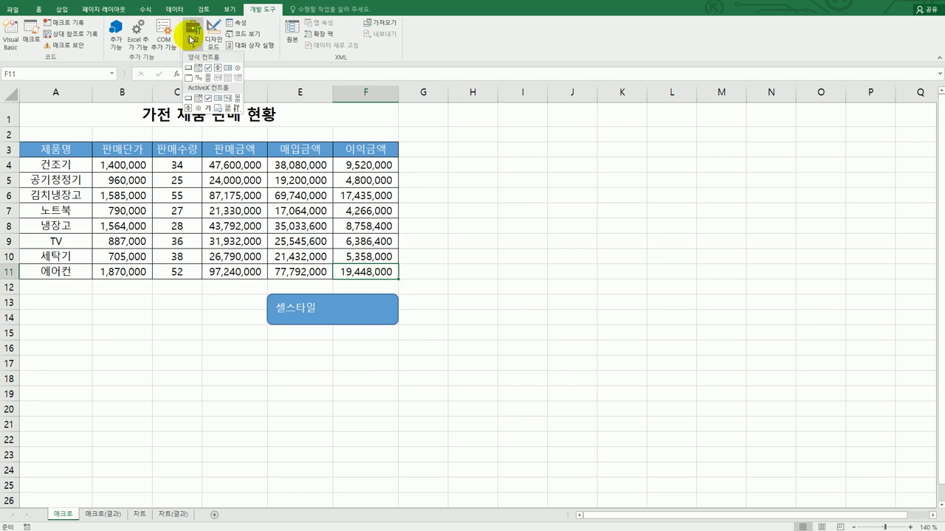
click(188, 67)
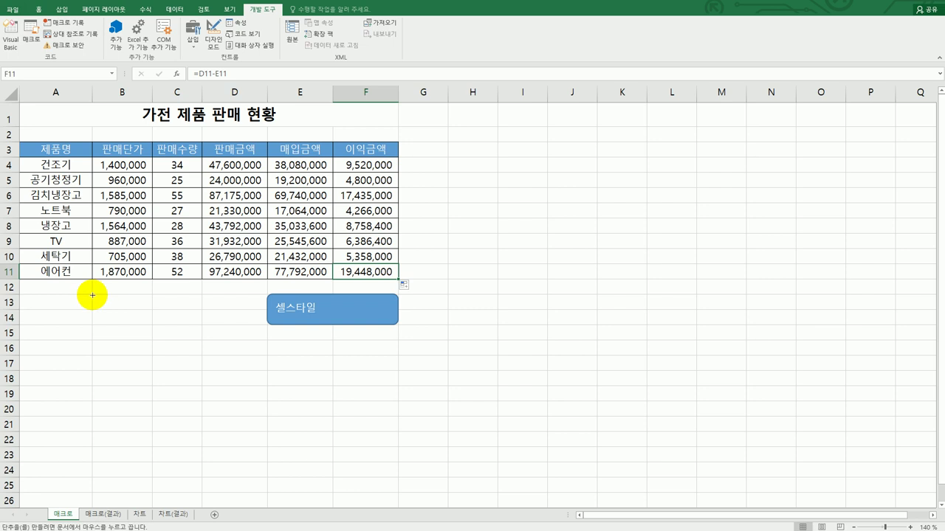
mouse_move(92, 295)
mouse_down()
mouse_move(141, 299)
mouse_move(192, 327)
mouse_move(194, 319)
mouse_up()
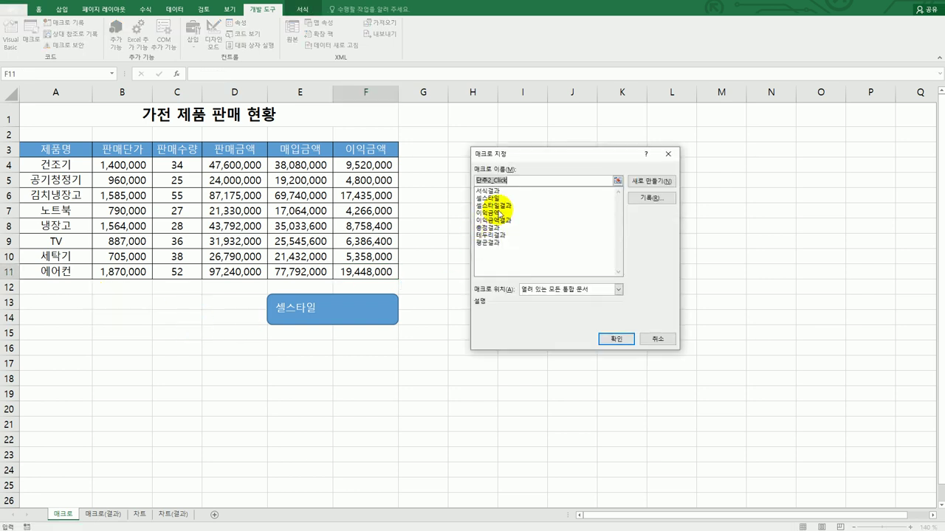
click(499, 213)
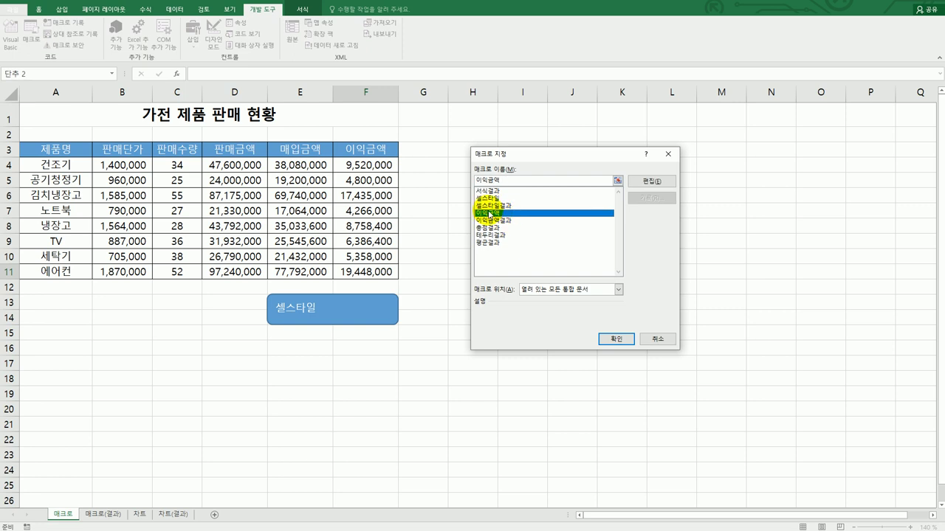
click(610, 340)
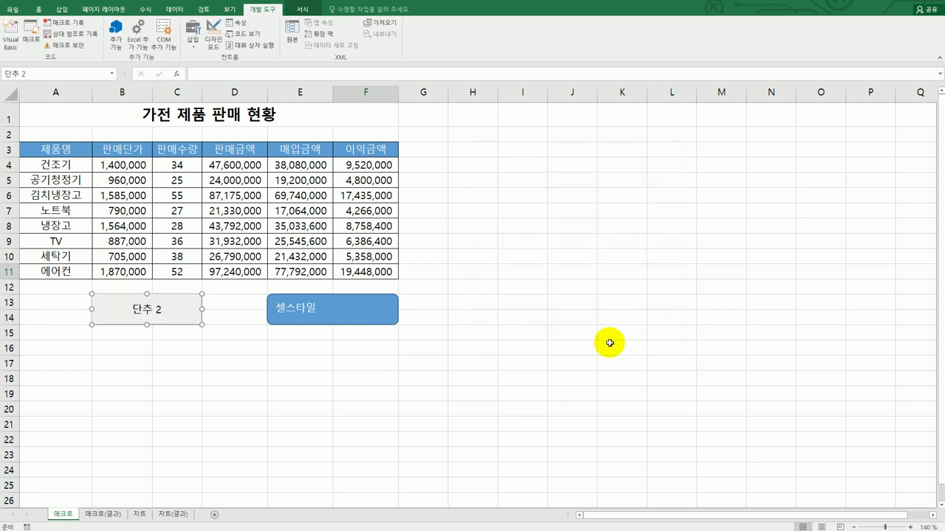
Step: Change the new form button's label to 이익금액 and leave text editing
click(153, 322)
text(이익금액)
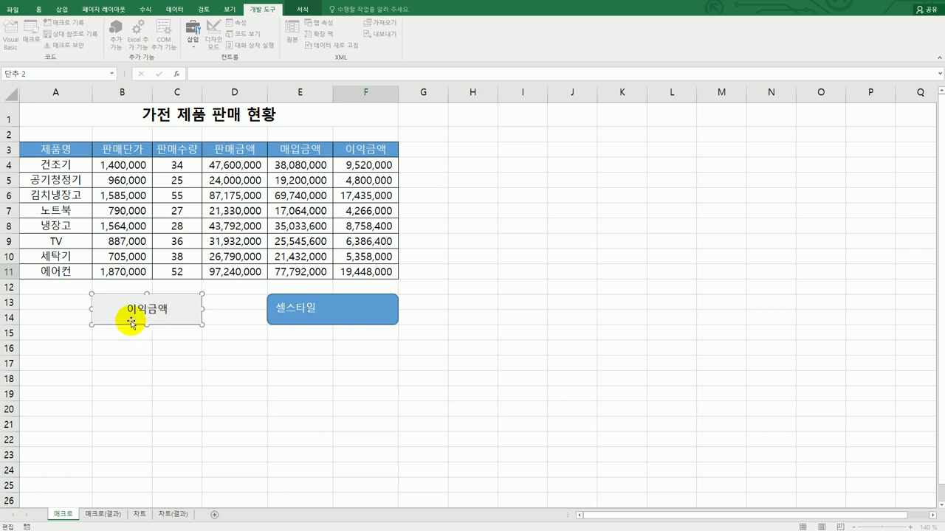
click(175, 344)
right_click(165, 315)
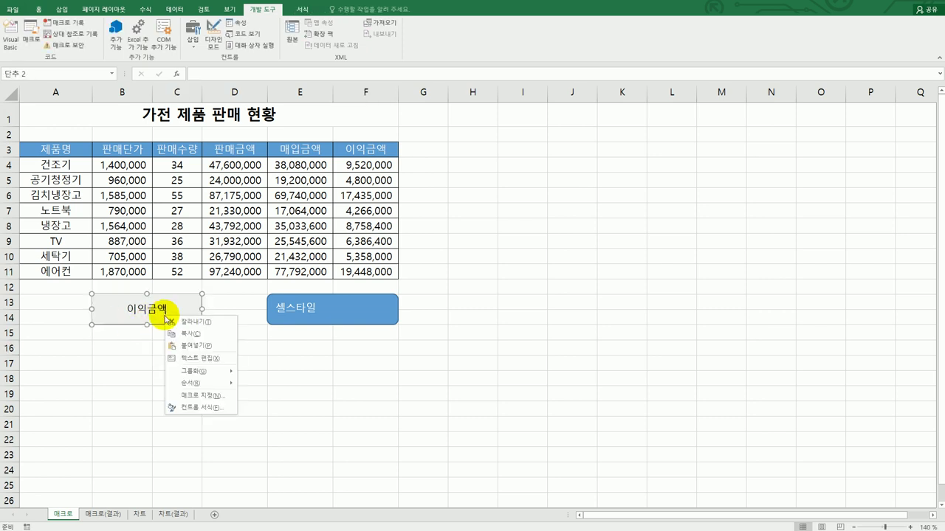
click(213, 360)
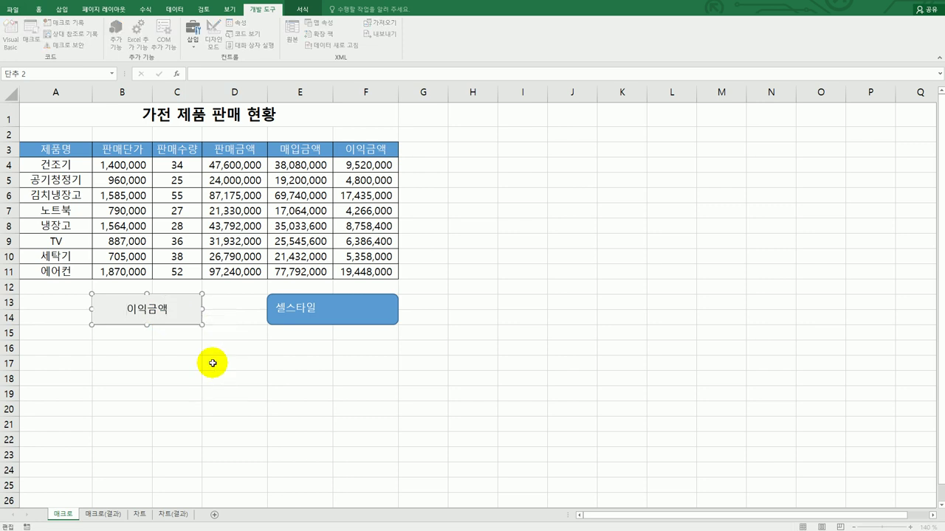
click(256, 391)
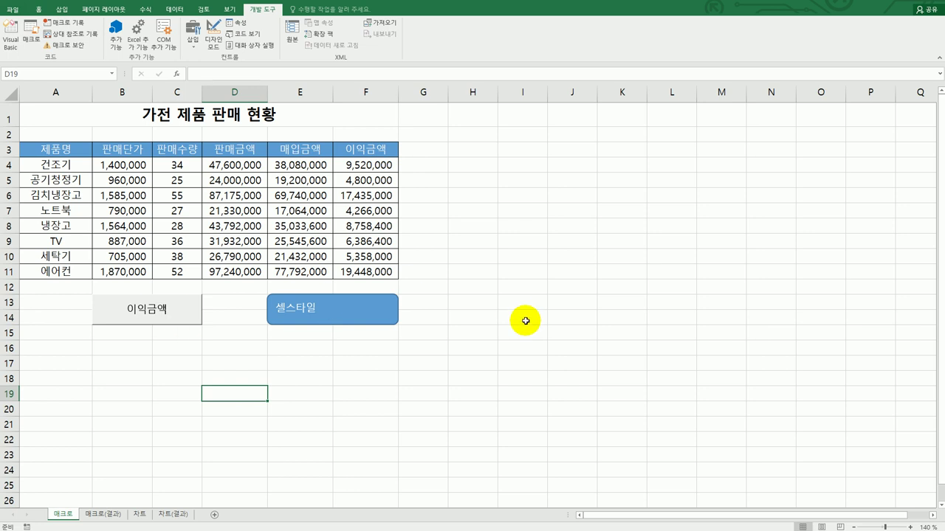
click(111, 520)
click(63, 514)
click(93, 518)
click(63, 515)
click(477, 401)
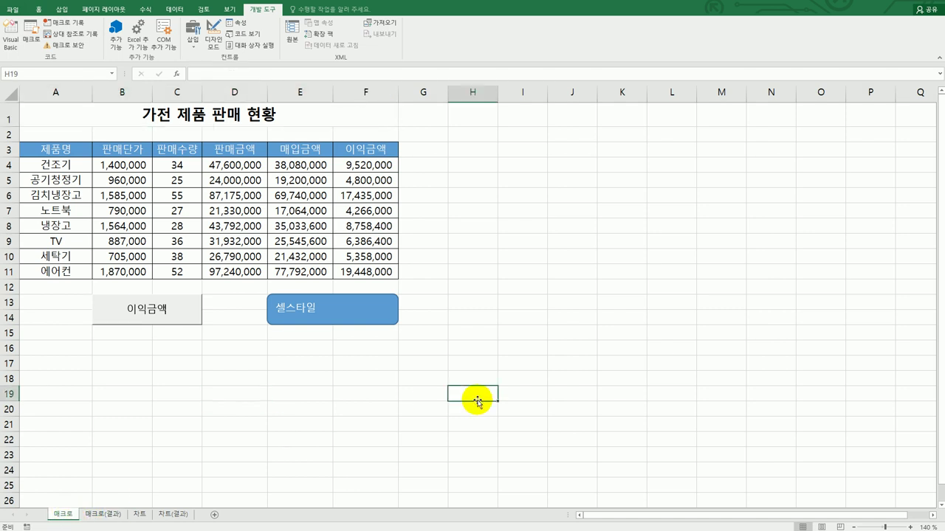